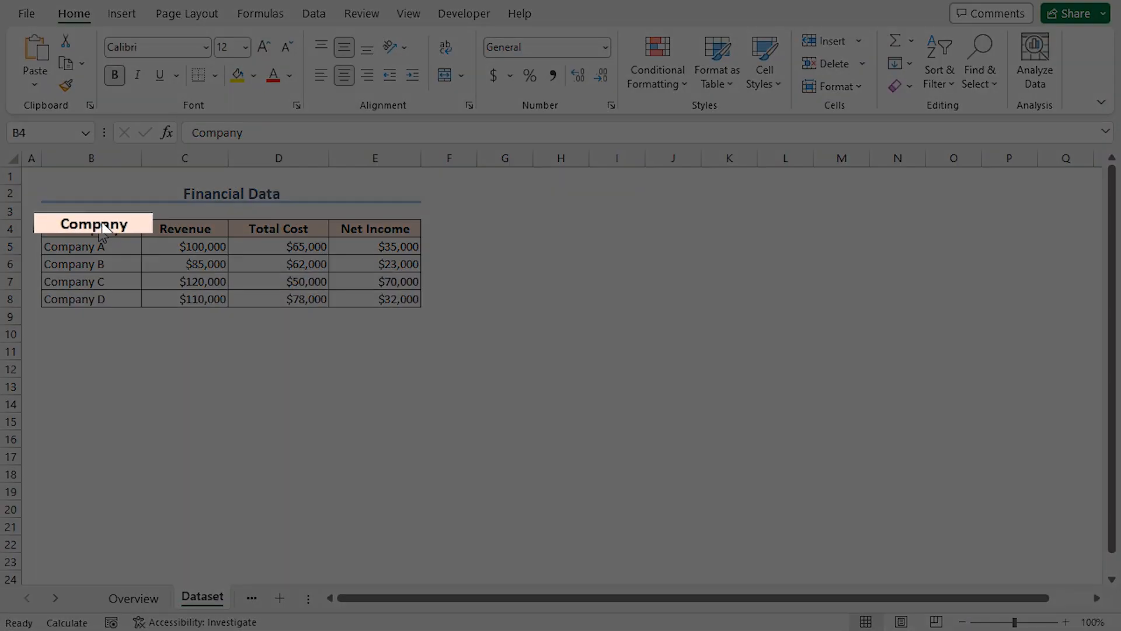
{"action": "left_click", "coordinate": [99, 226]}
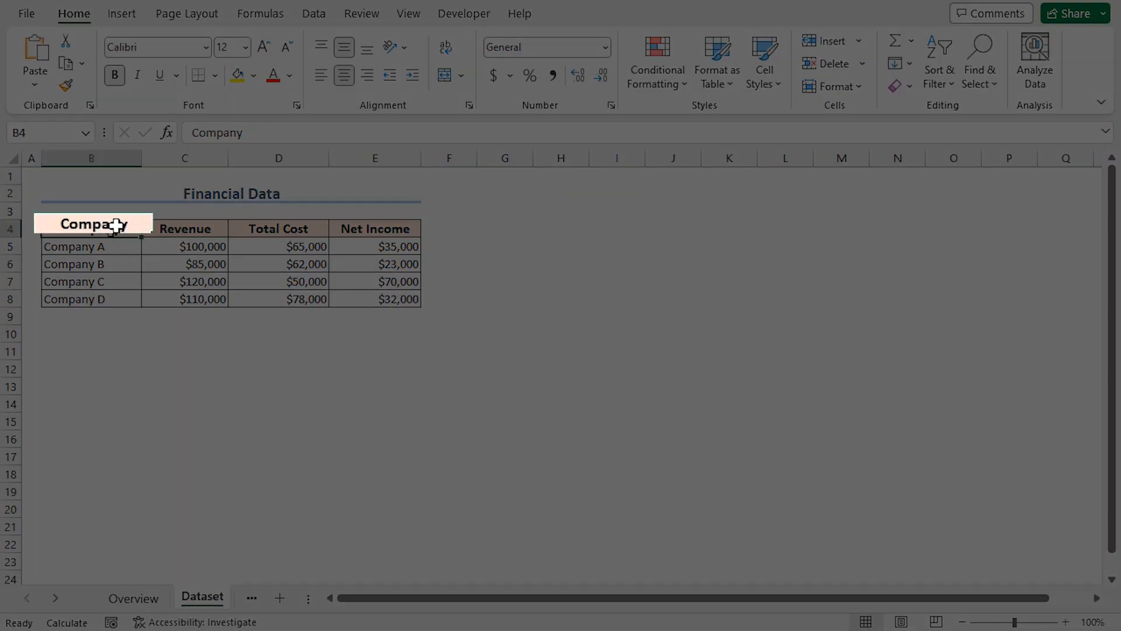
{"action": "left_click", "coordinate": [190, 230]}
{"action": "left_click", "coordinate": [285, 228]}
{"action": "left_click", "coordinate": [381, 226]}
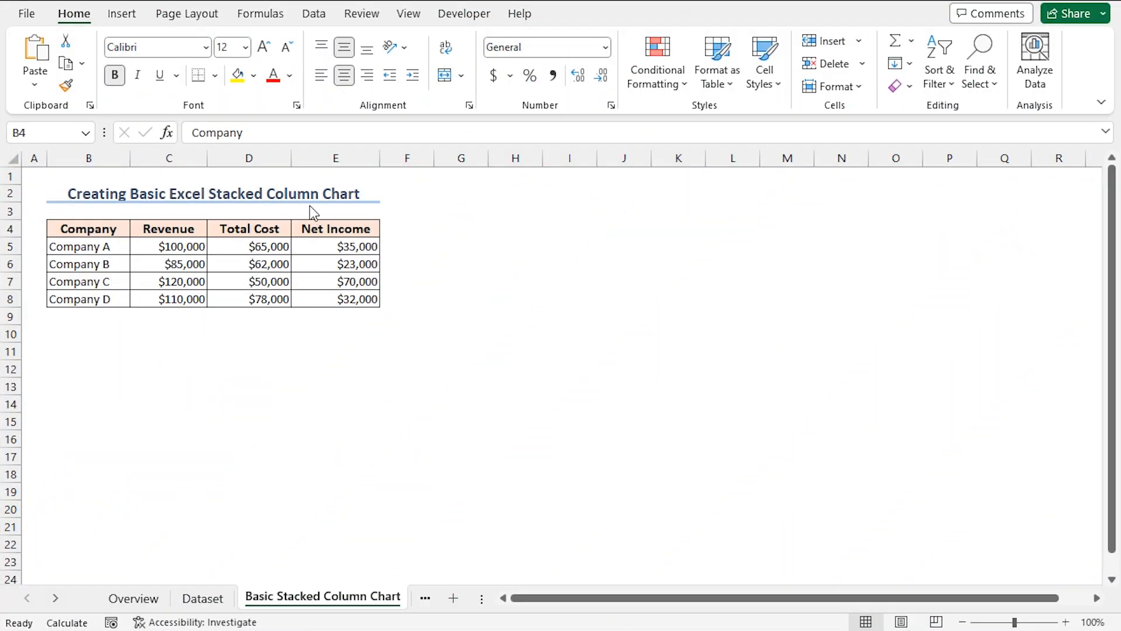
Insert a 2-D Stacked Column chart from B4:E8 on the Basic Stacked Column Chart sheet and place it beside the data table
{"action": "left_click_drag", "start_coordinate": [89, 235], "coordinate": [324, 292]}
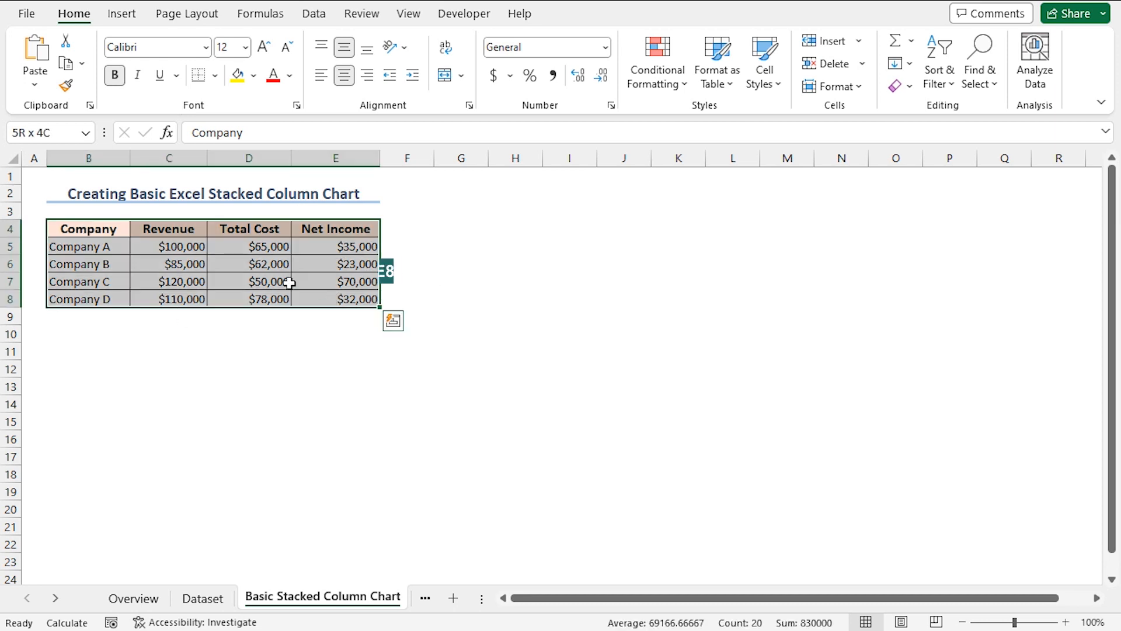
{"action": "left_click", "coordinate": [126, 16]}
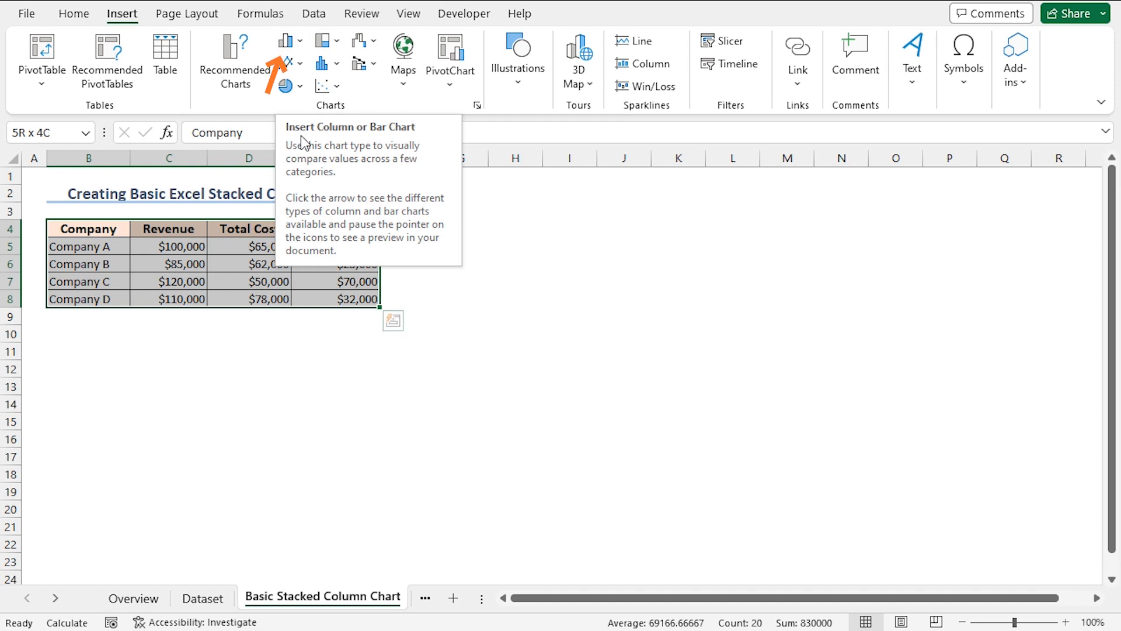
{"action": "left_click", "coordinate": [300, 42]}
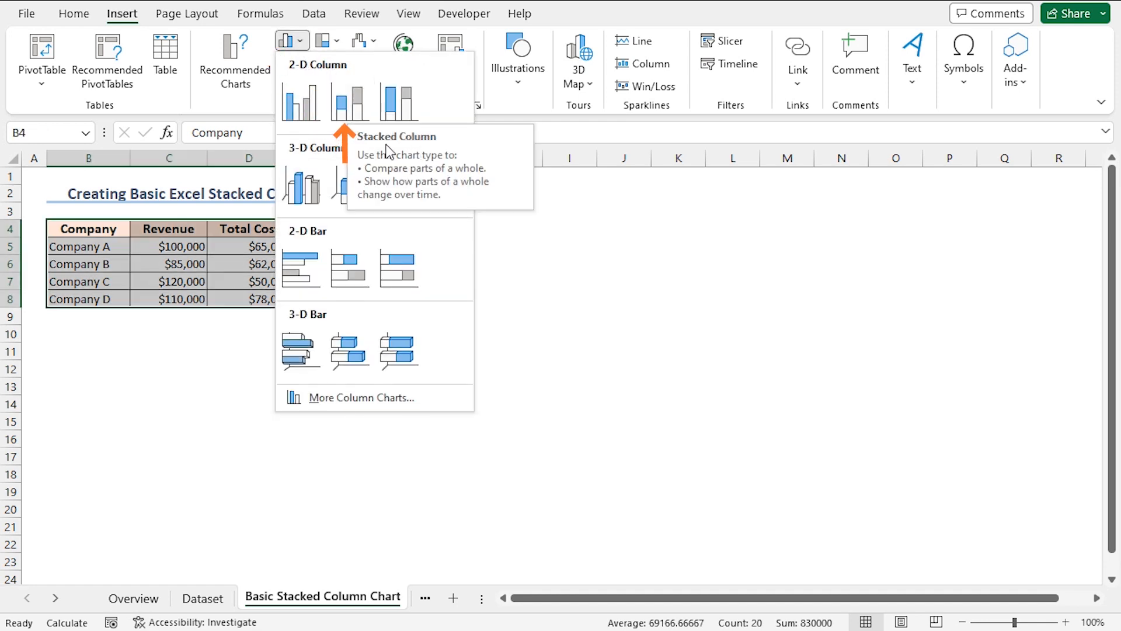
{"action": "left_click", "coordinate": [361, 138]}
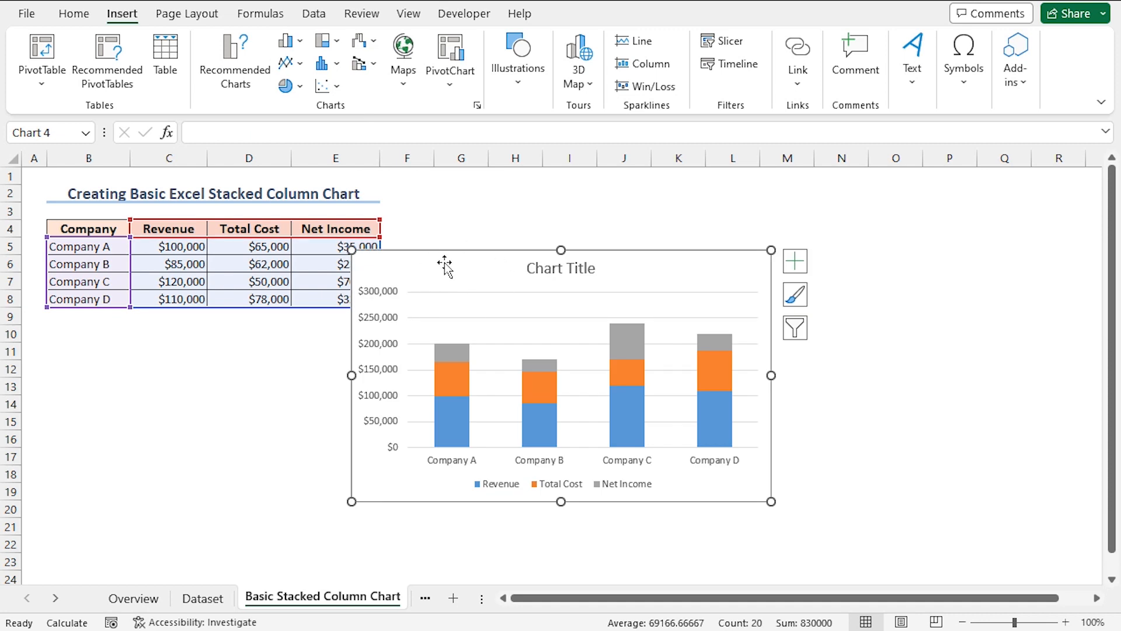
{"action": "left_click_drag", "start_coordinate": [469, 269], "coordinate": [518, 211]}
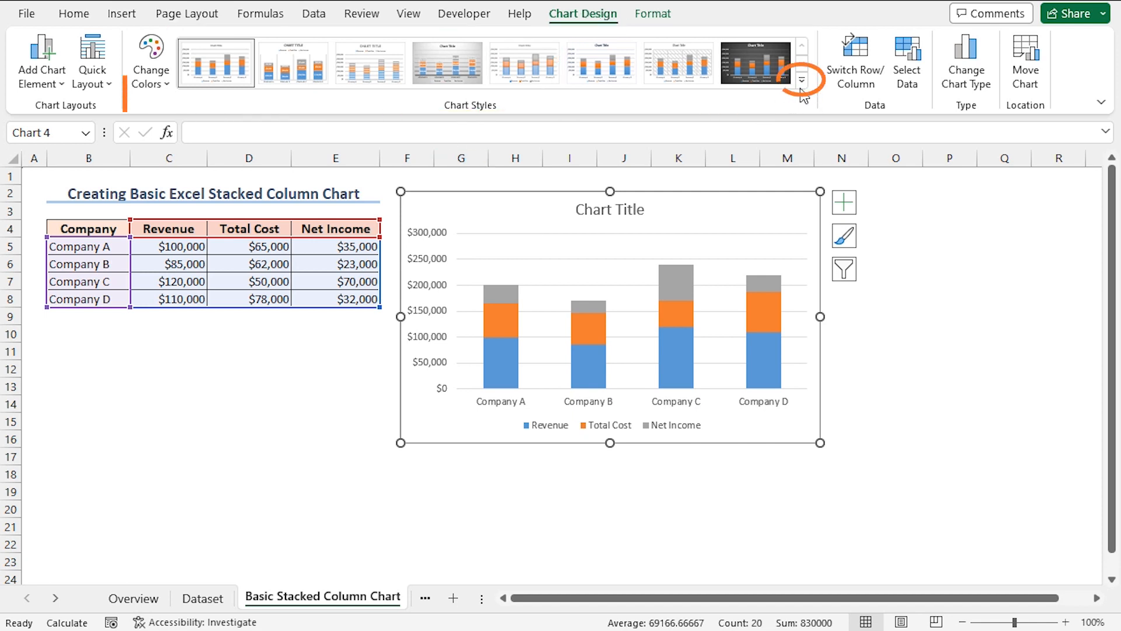
Apply Style 1 and the third Colorful palette, starting with orange, yellow and green, to the stacked column chart
{"action": "left_click", "coordinate": [802, 82]}
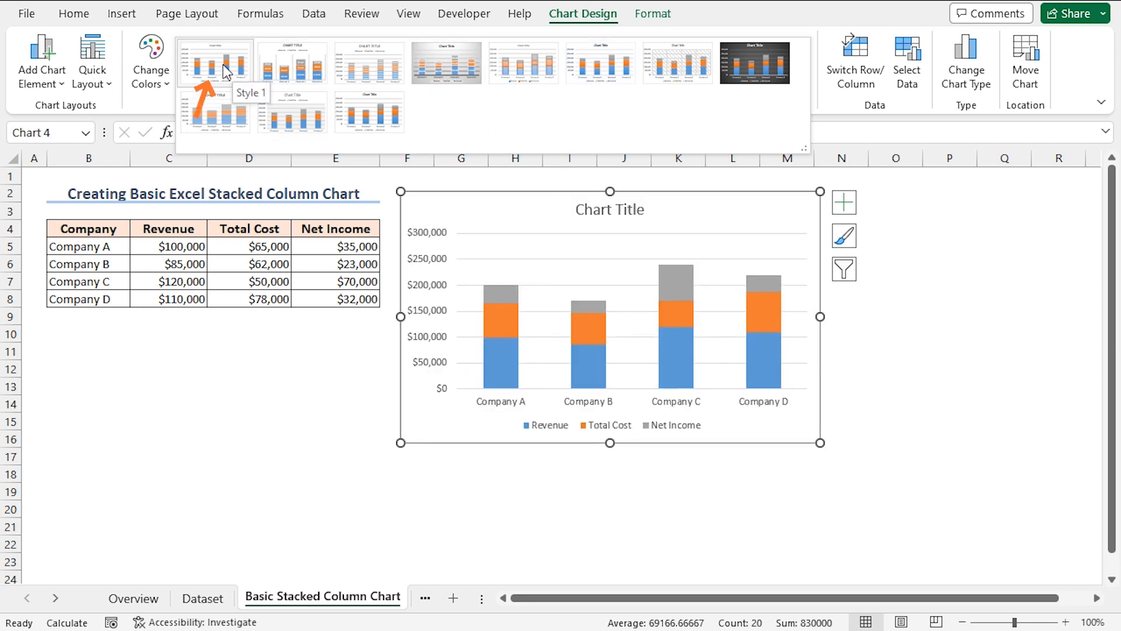
{"action": "left_click", "coordinate": [233, 66]}
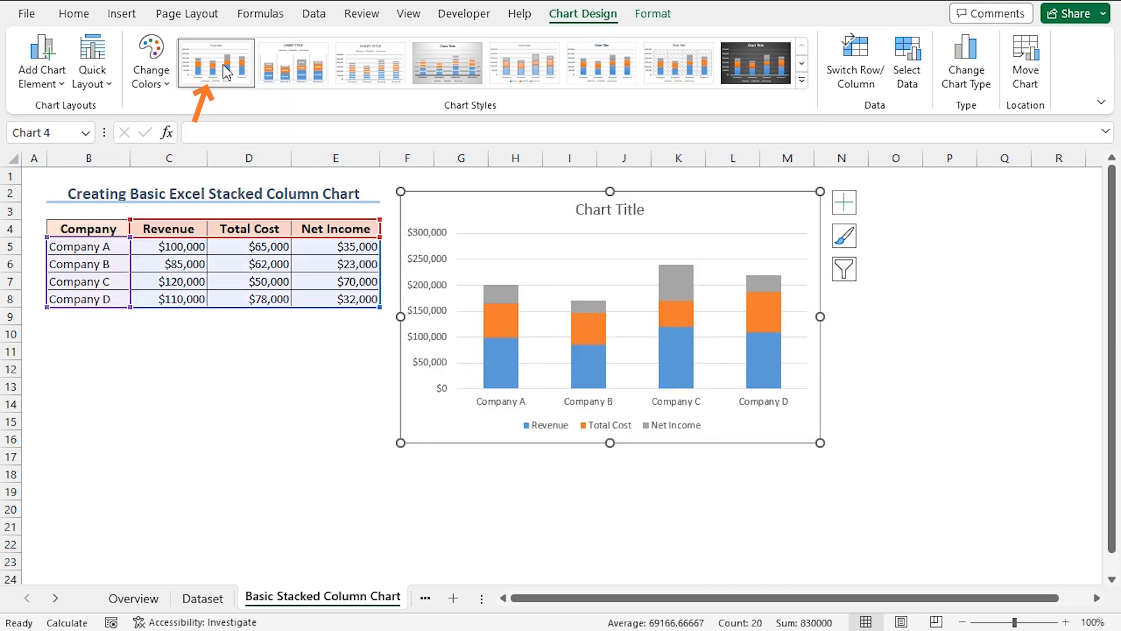
{"action": "left_click", "coordinate": [168, 86]}
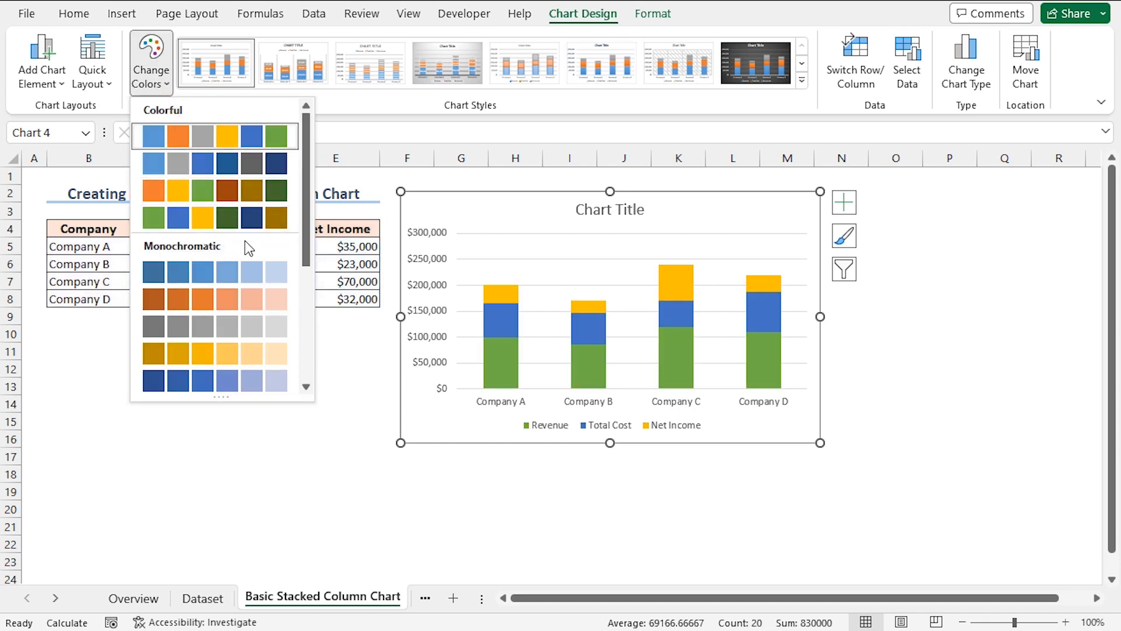
{"action": "left_click", "coordinate": [848, 239]}
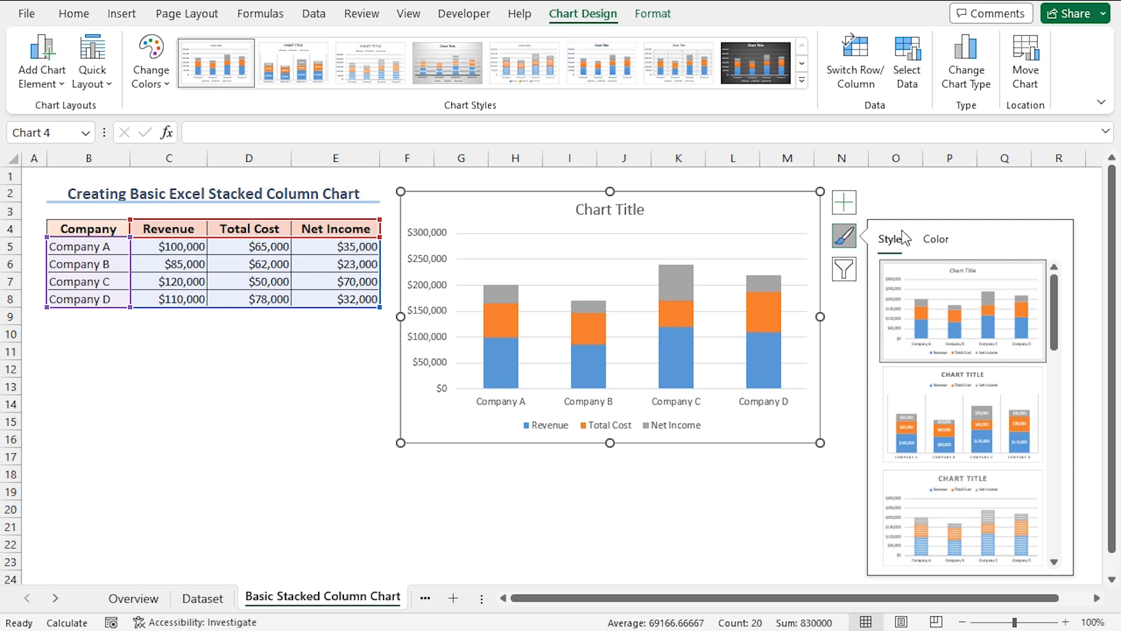
{"action": "left_click_drag", "start_coordinate": [1058, 310], "coordinate": [975, 286]}
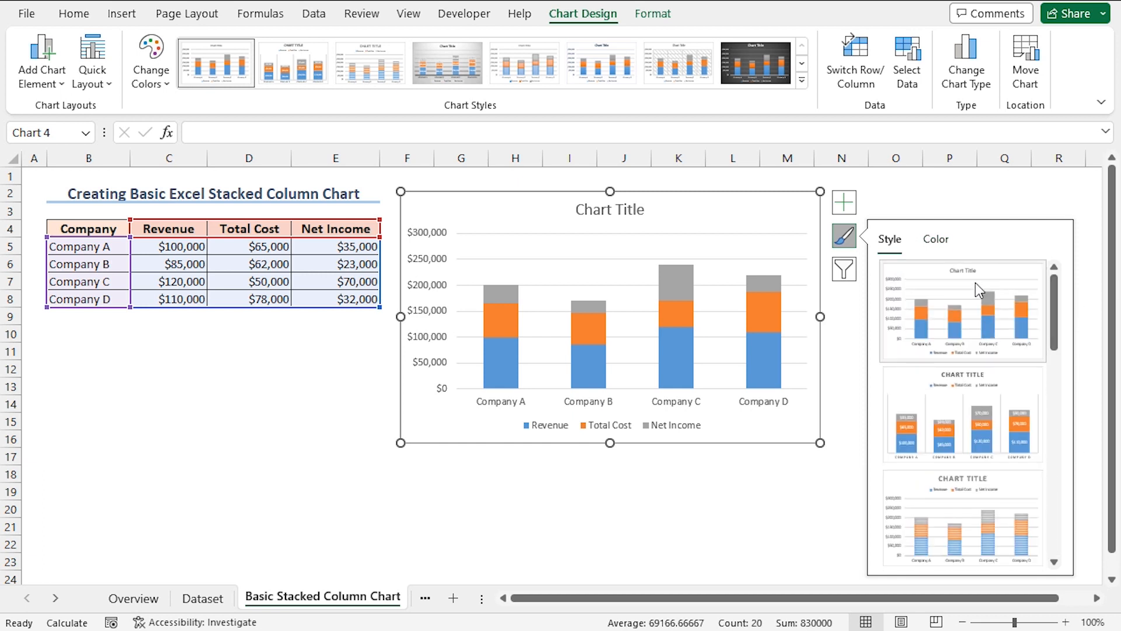
{"action": "left_click", "coordinate": [937, 240]}
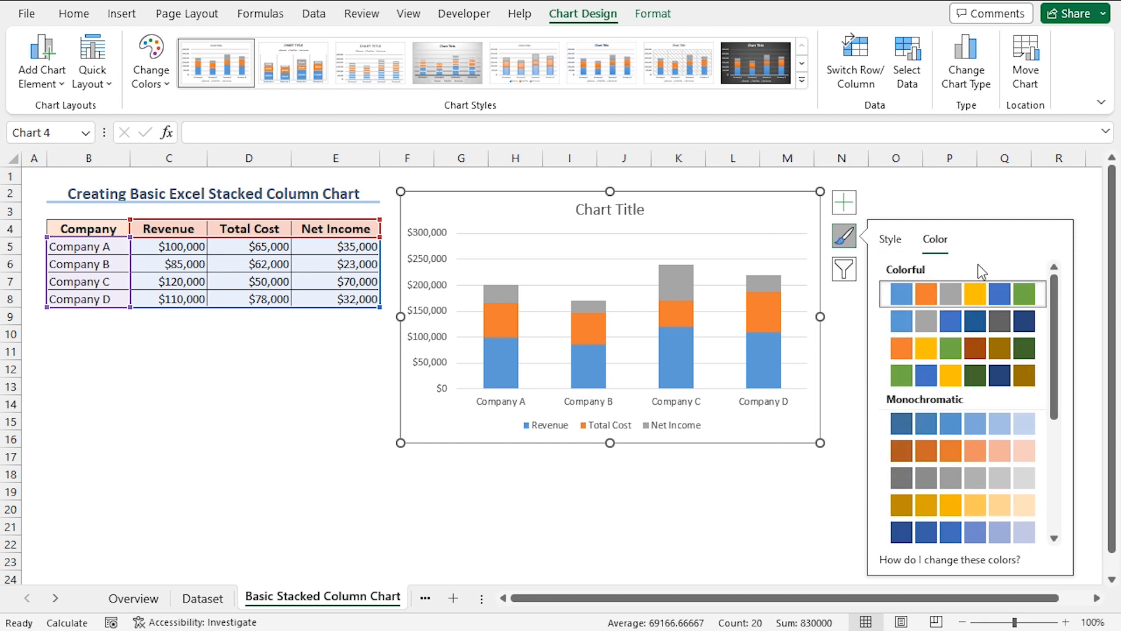
{"action": "left_click", "coordinate": [951, 348]}
Replace the stacked column chart's title with "Revenue vs. Total Cost vs. Net Income"
{"action": "left_click", "coordinate": [623, 209]}
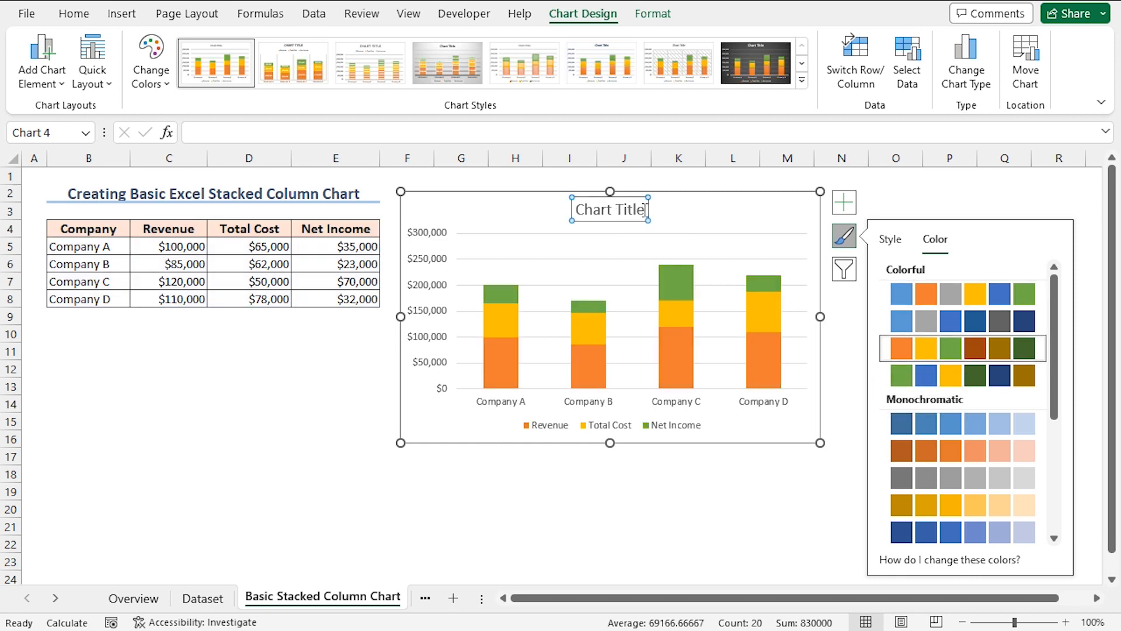
{"action": "triple_click", "coordinate": [644, 210]}
{"action": "type", "text": "Re"}
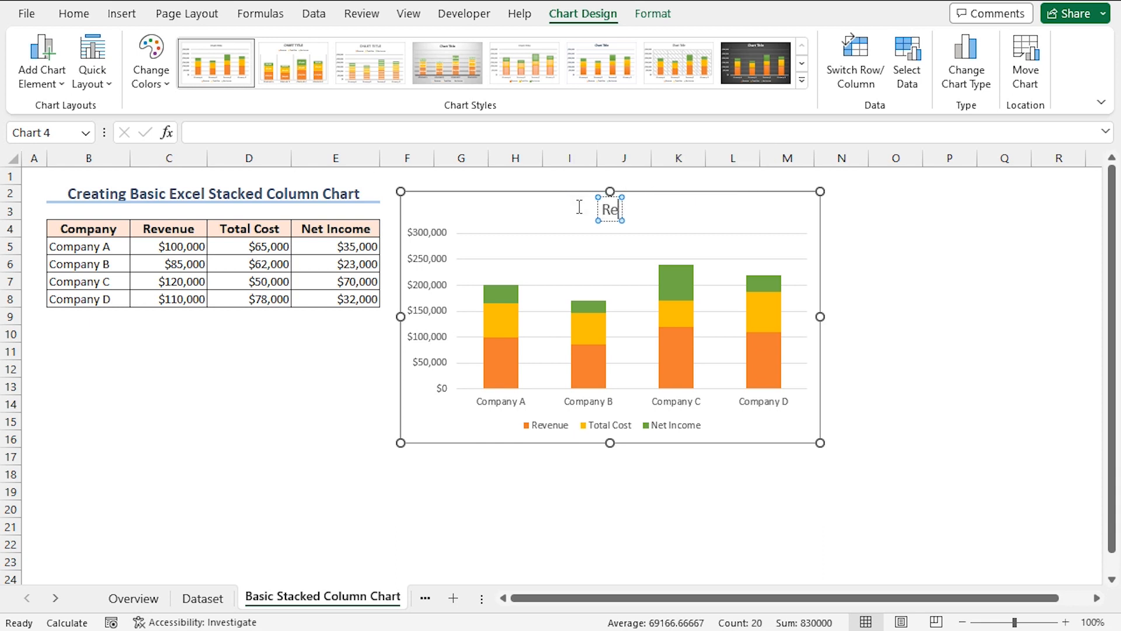
{"action": "type", "text": "venue vs. Total Cost vs. Ne"}
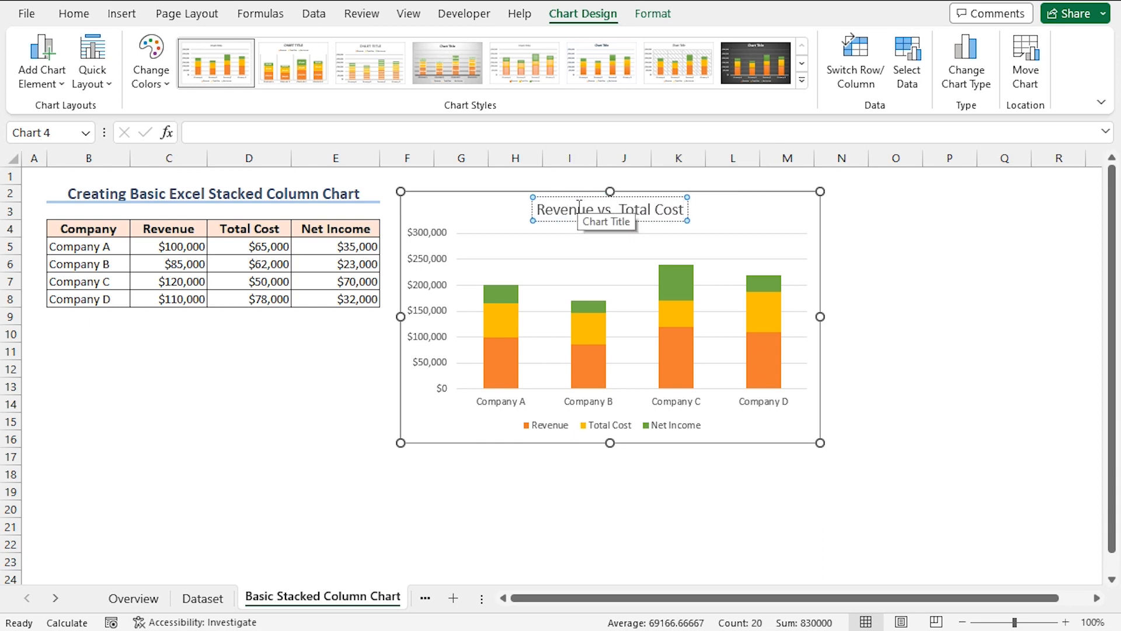
{"action": "type", "text": "t Income"}
{"action": "left_click", "coordinate": [555, 345]}
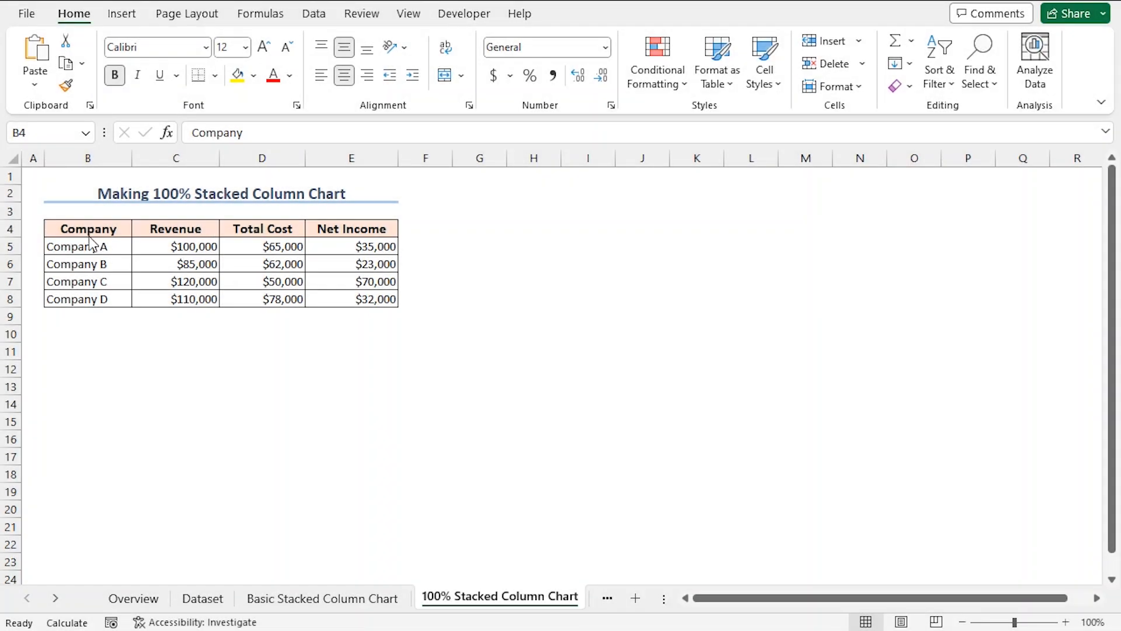
Insert a 2-D 100% Stacked Column chart from B4:E8 on the 100% Stacked Column Chart sheet and place it beside the data table
{"action": "left_click", "coordinate": [74, 229]}
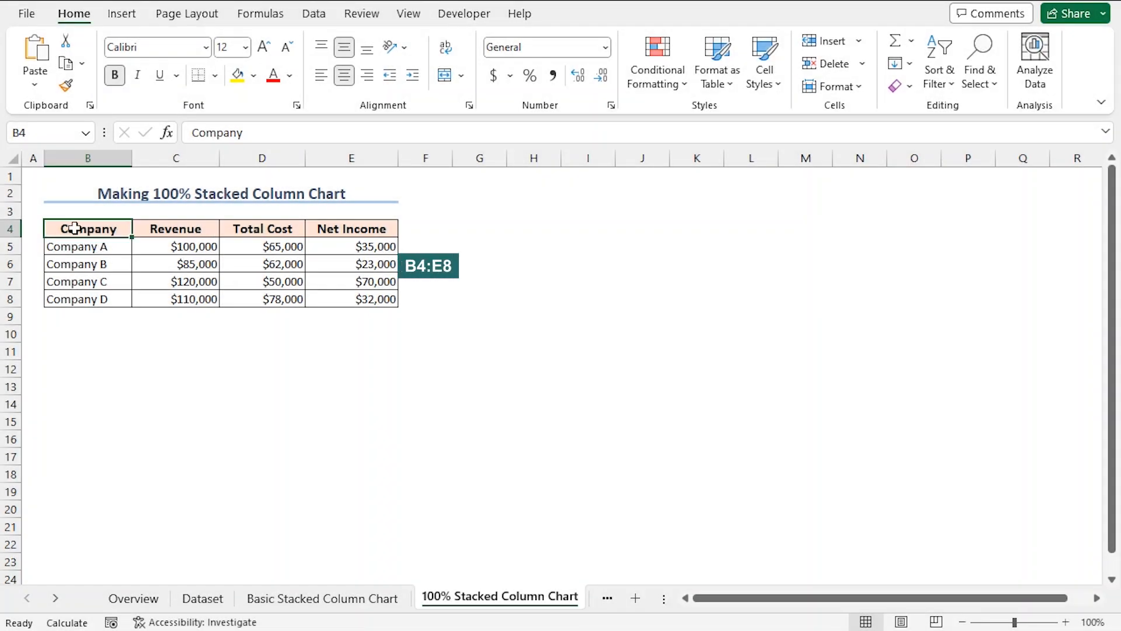
{"action": "left_click", "coordinate": [364, 296], "text": "shift"}
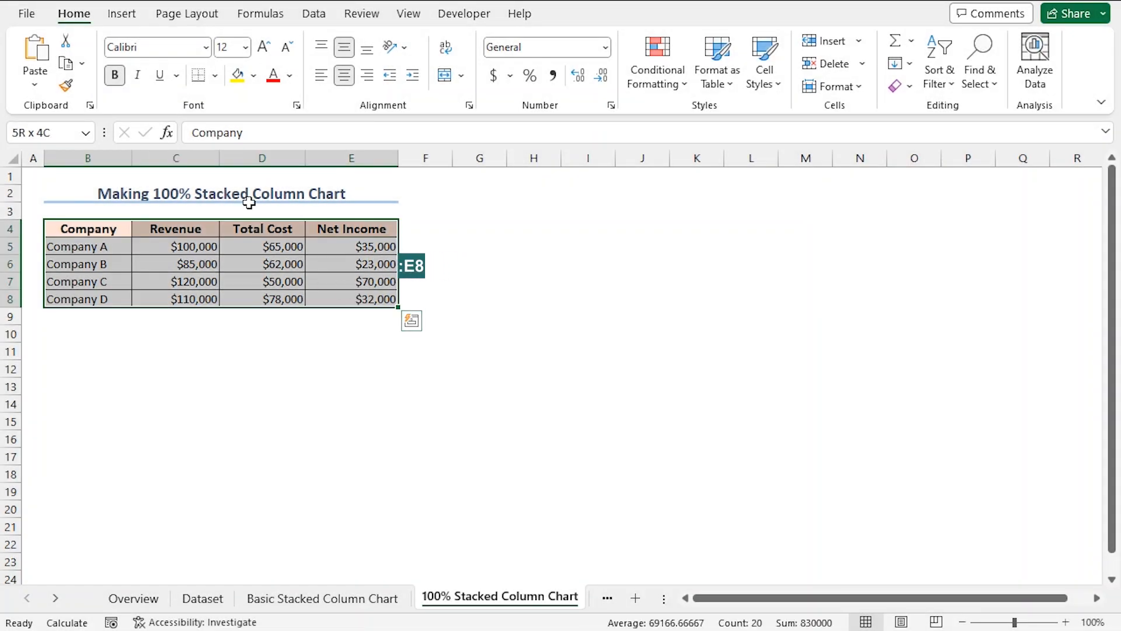
{"action": "left_click", "coordinate": [122, 14]}
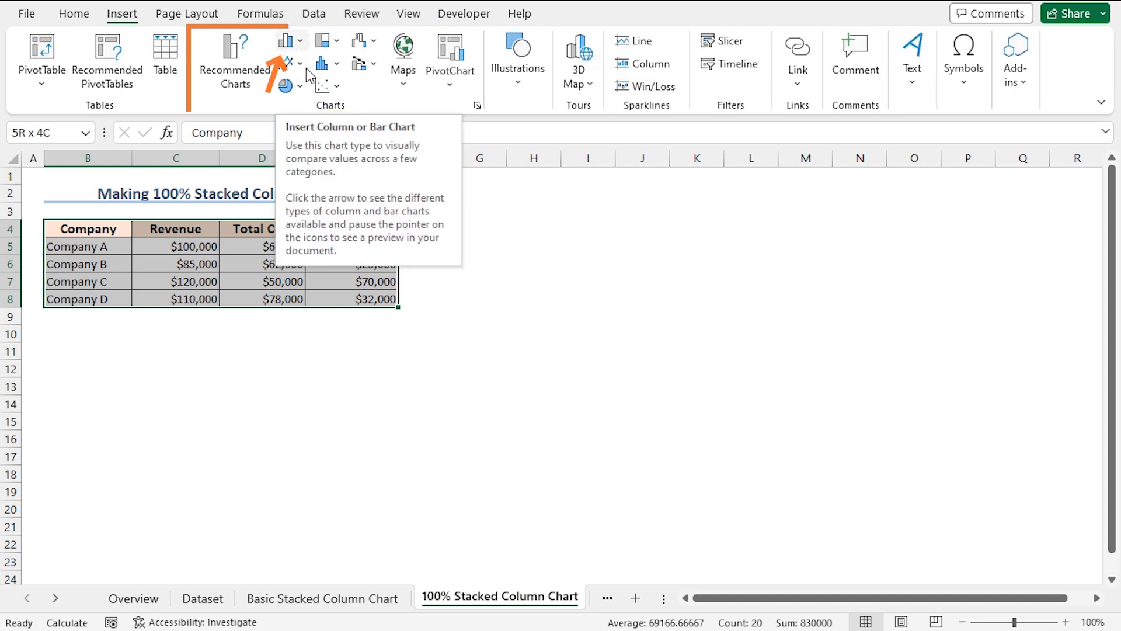
{"action": "left_click", "coordinate": [287, 41]}
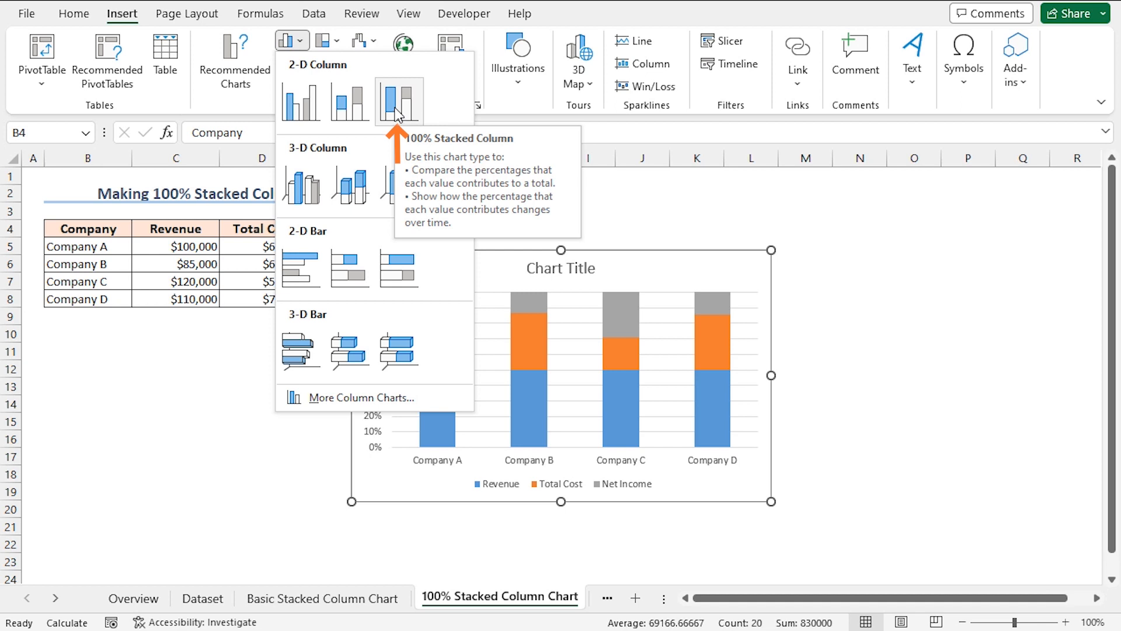
{"action": "left_click", "coordinate": [397, 113]}
{"action": "left_click_drag", "start_coordinate": [477, 273], "coordinate": [585, 210]}
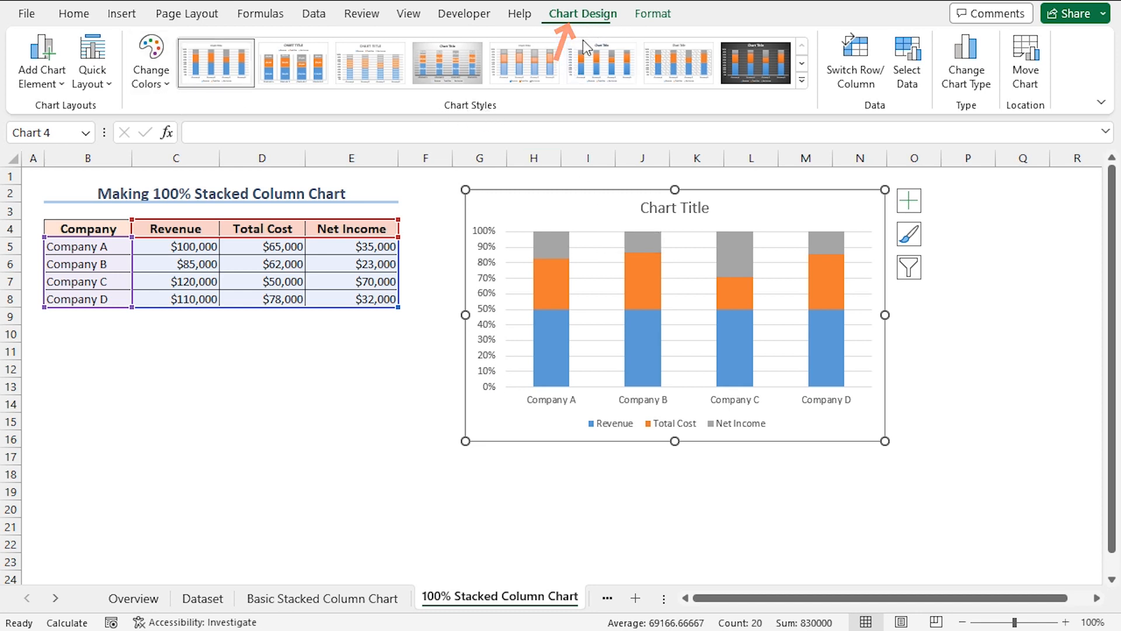
Apply Style 2 and the second Colorful palette, starting with blue, gray and darker blue, to the 100% stacked column chart
{"action": "left_click", "coordinate": [908, 236]}
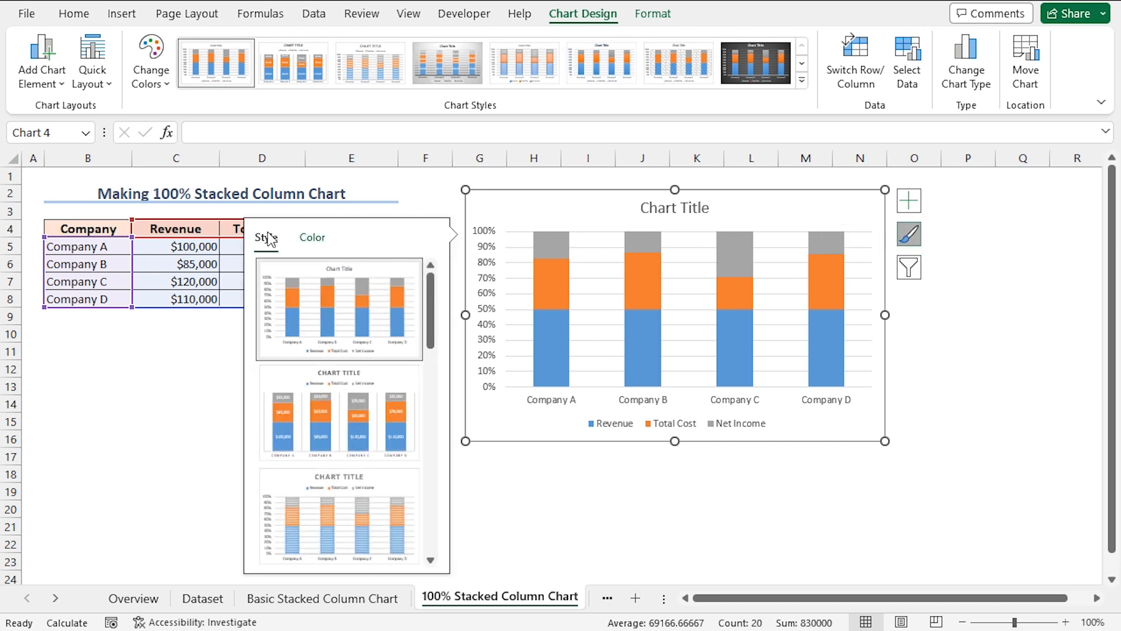
{"action": "mouse_move", "coordinate": [430, 311]}
{"action": "left_mouse_down"}
{"action": "mouse_move", "coordinate": [430, 523]}
{"action": "mouse_move", "coordinate": [436, 302]}
{"action": "left_mouse_up"}
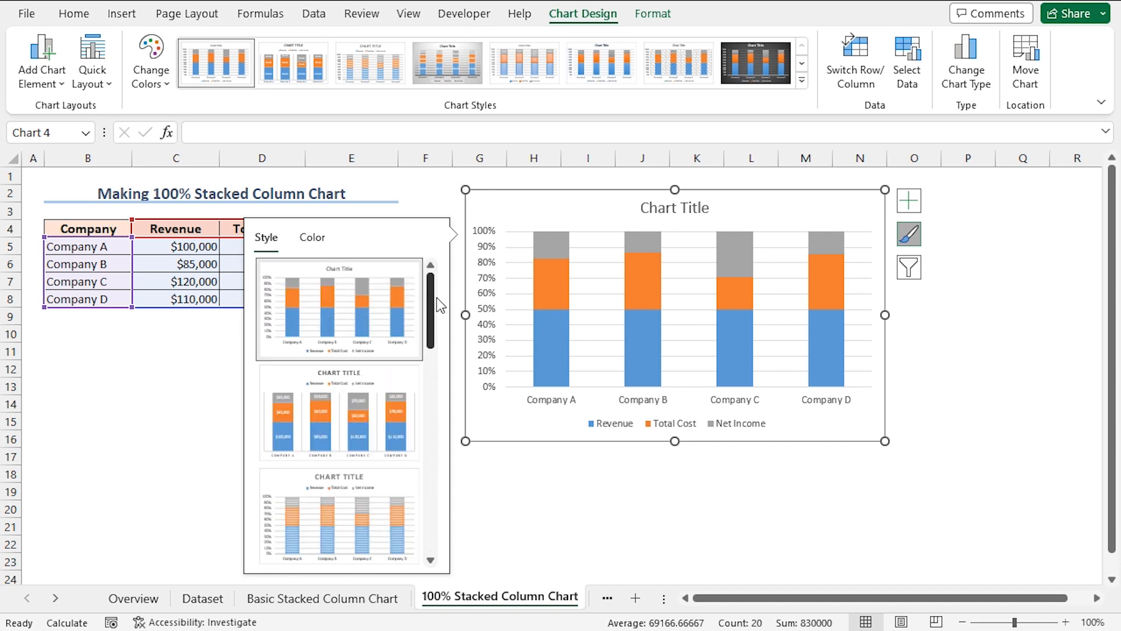
{"action": "left_click", "coordinate": [358, 399]}
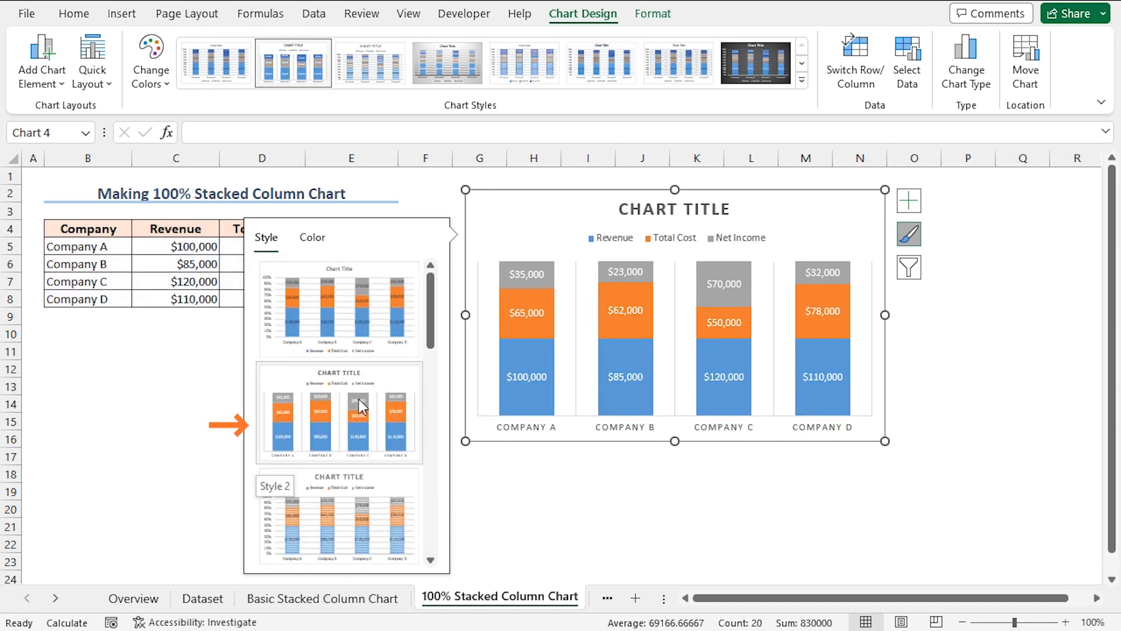
{"action": "left_click", "coordinate": [313, 237]}
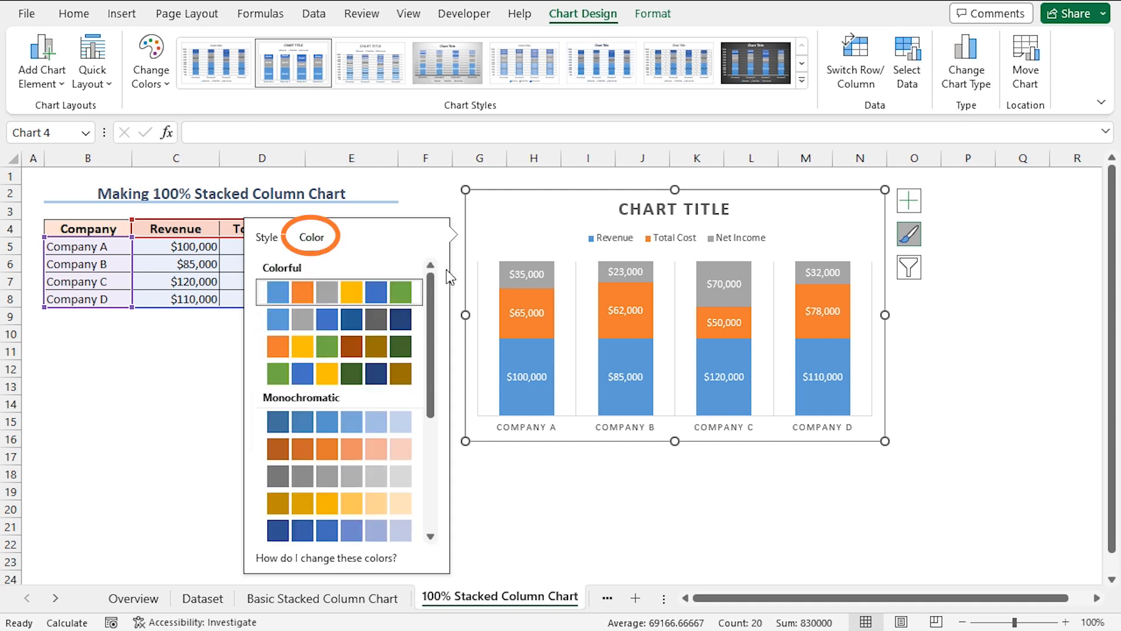
{"action": "mouse_move", "coordinate": [430, 288]}
{"action": "left_mouse_down"}
{"action": "mouse_move", "coordinate": [431, 421]}
{"action": "mouse_move", "coordinate": [437, 283]}
{"action": "left_mouse_up"}
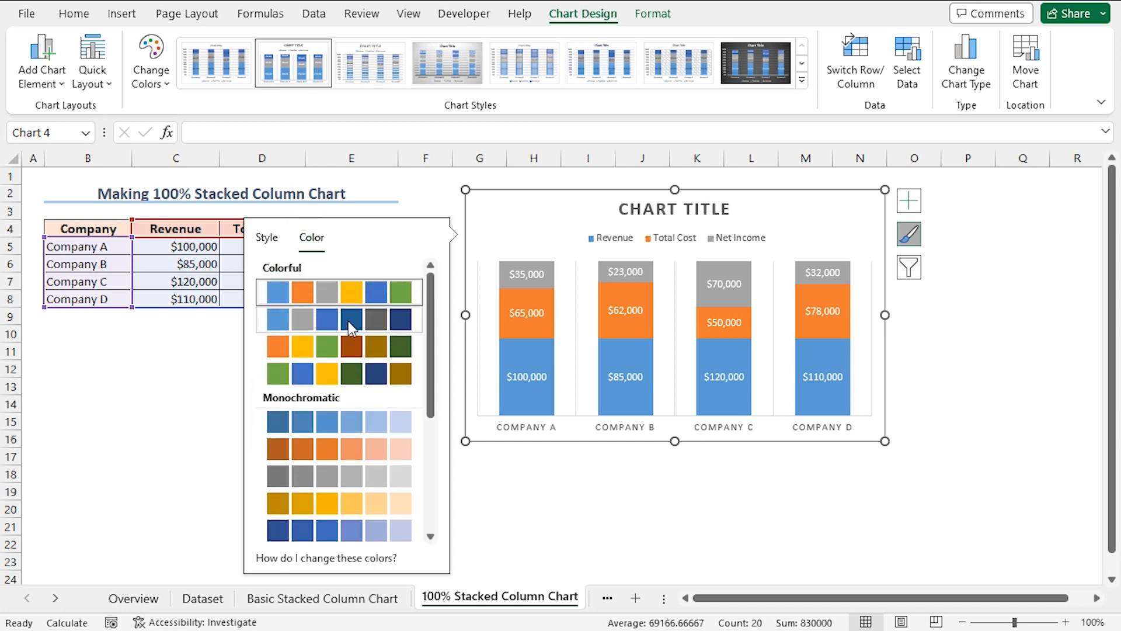
{"action": "left_click", "coordinate": [328, 321]}
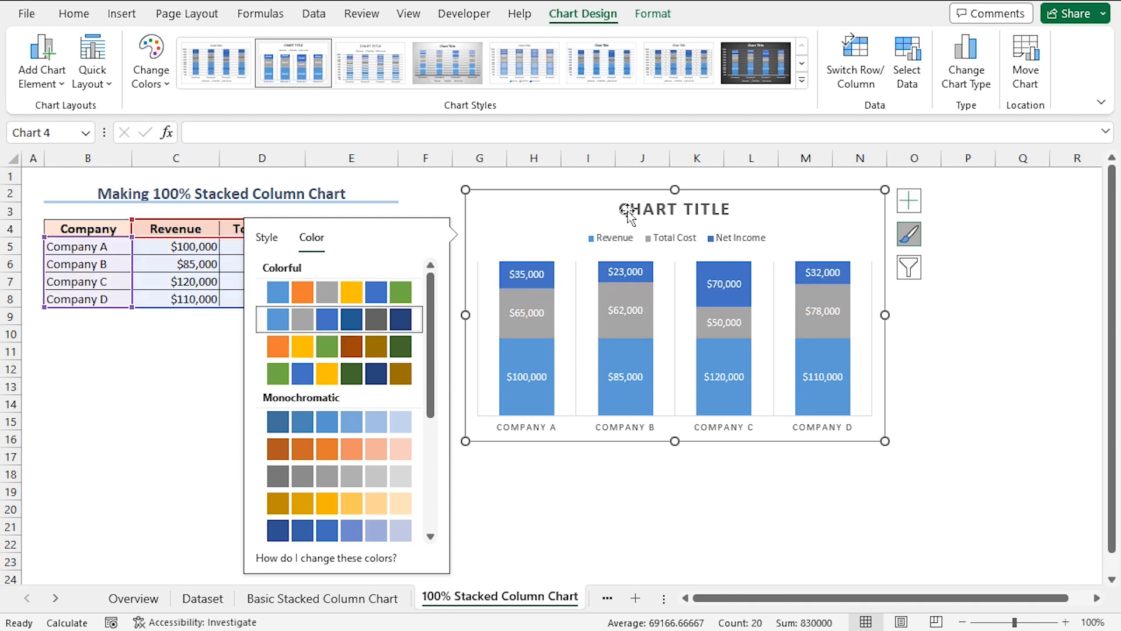
Title the 100% stacked column chart "Revenue vs. Total Cost vs. Net Income" and enlarge the chart from its lower corner
{"action": "left_click", "coordinate": [631, 212]}
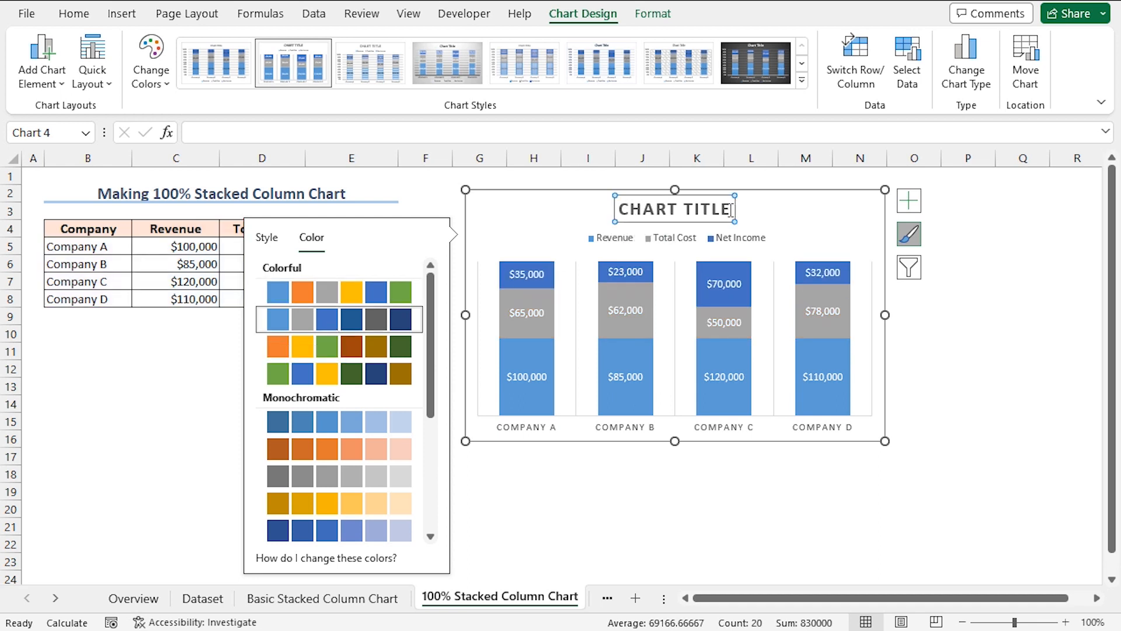
{"action": "left_click_drag", "start_coordinate": [736, 208], "coordinate": [626, 211]}
{"action": "type", "text": "Revenue vs. Total C"}
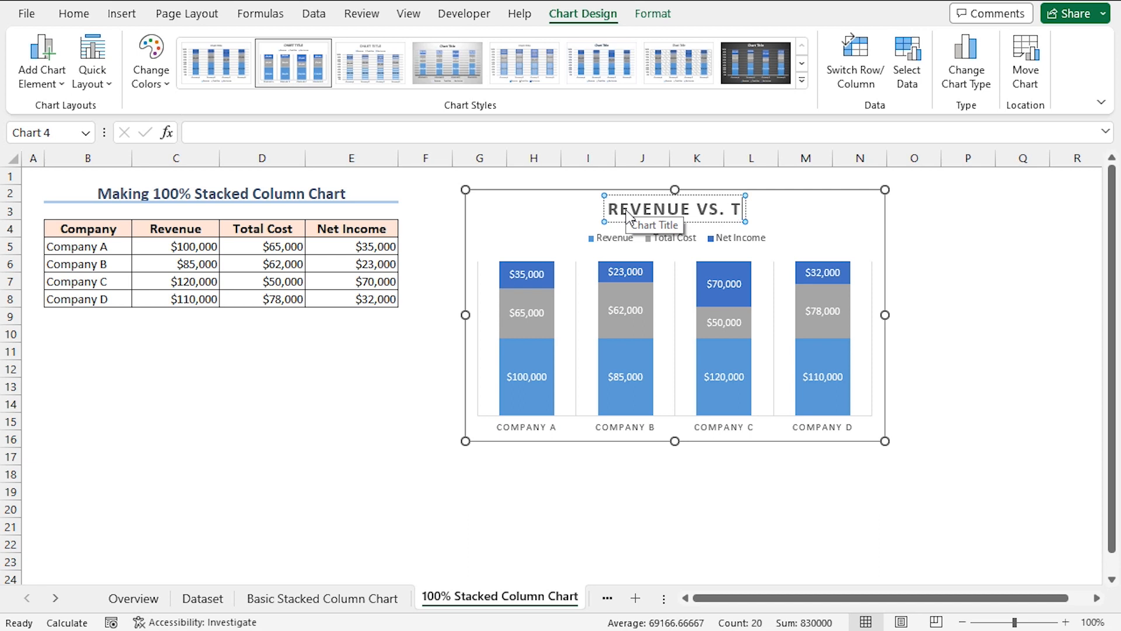
{"action": "type", "text": "ost vs. Net Income"}
{"action": "key", "text": "Escape"}
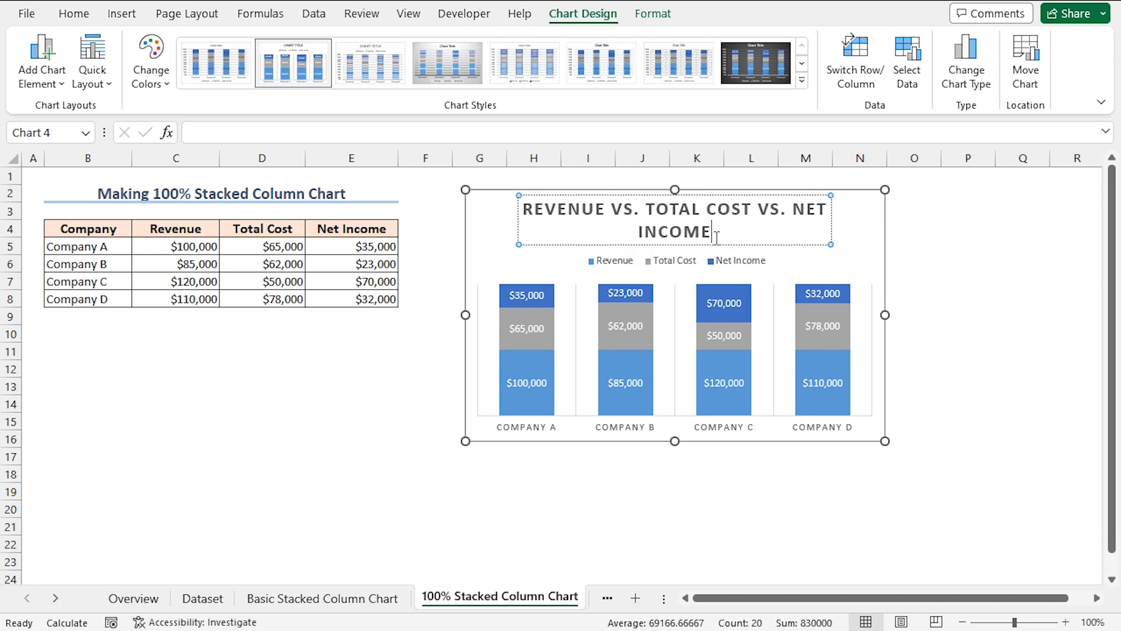
{"action": "left_click_drag", "start_coordinate": [885, 441], "coordinate": [999, 541]}
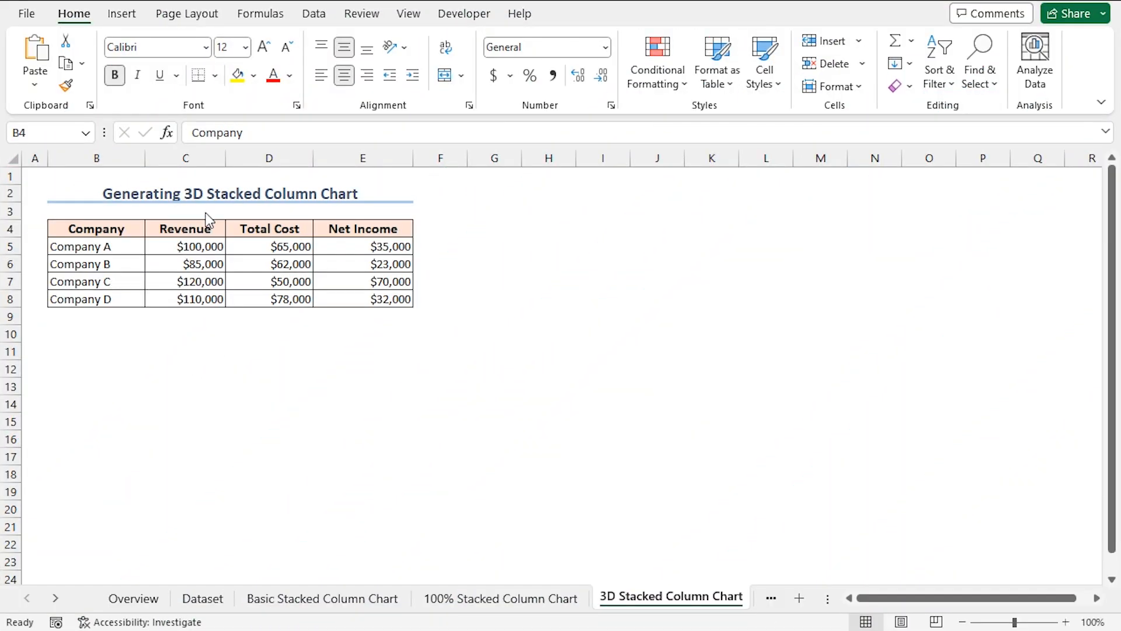
Insert a 3-D Stacked Column chart from B4:E8 on the 3D Stacked Column Chart sheet and place it beside the data table
{"action": "left_click", "coordinate": [86, 228]}
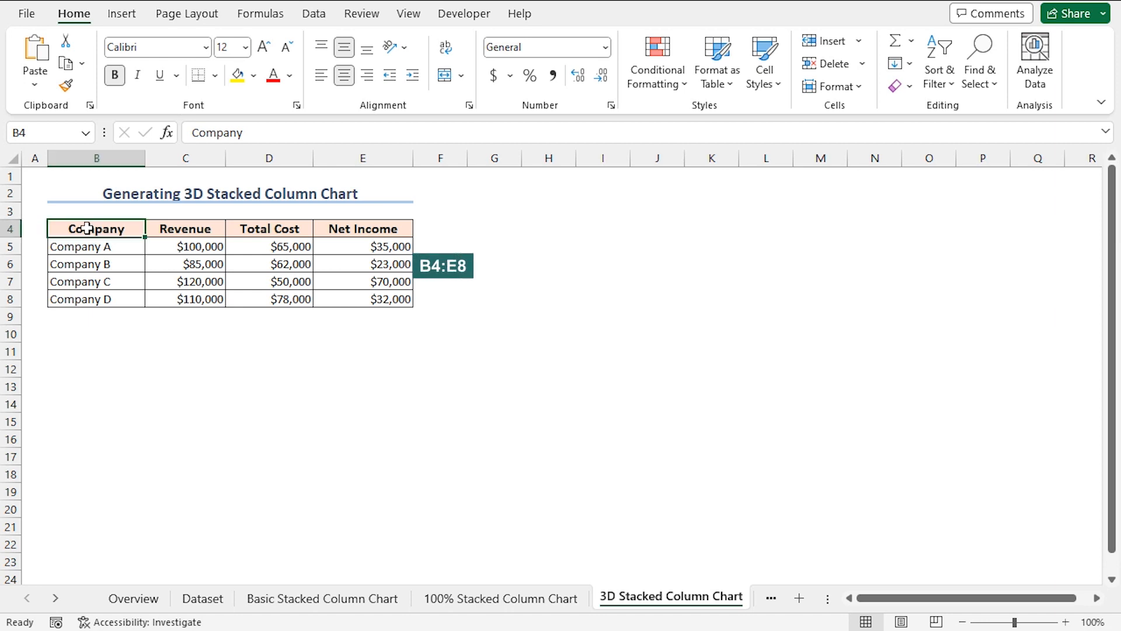
{"action": "left_click", "coordinate": [354, 292], "text": "shift"}
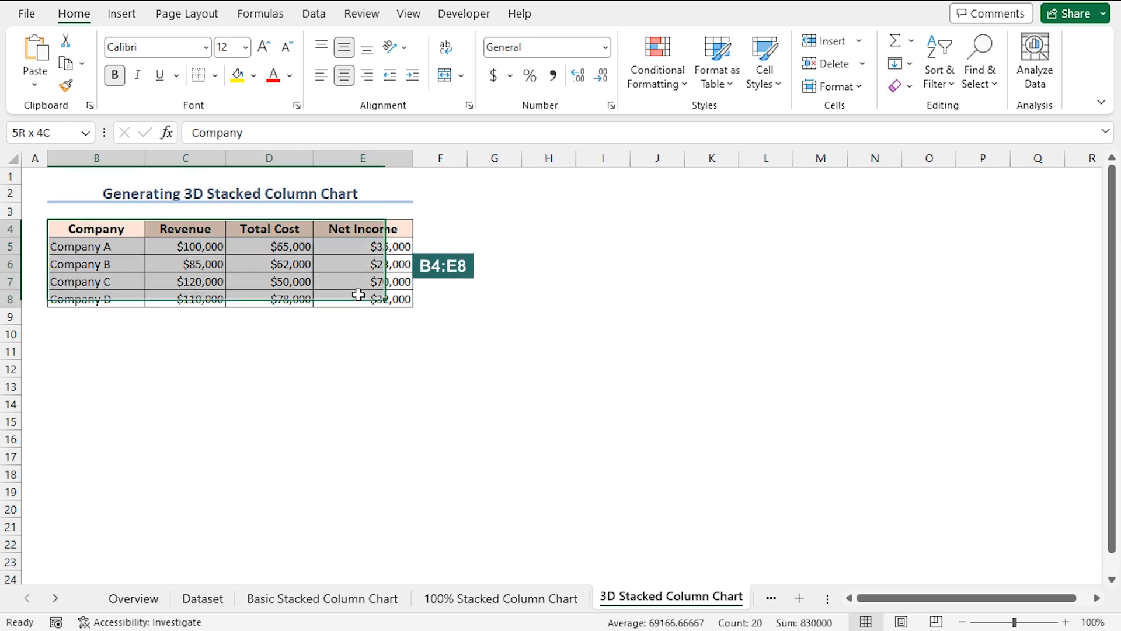
{"action": "left_click", "coordinate": [123, 16]}
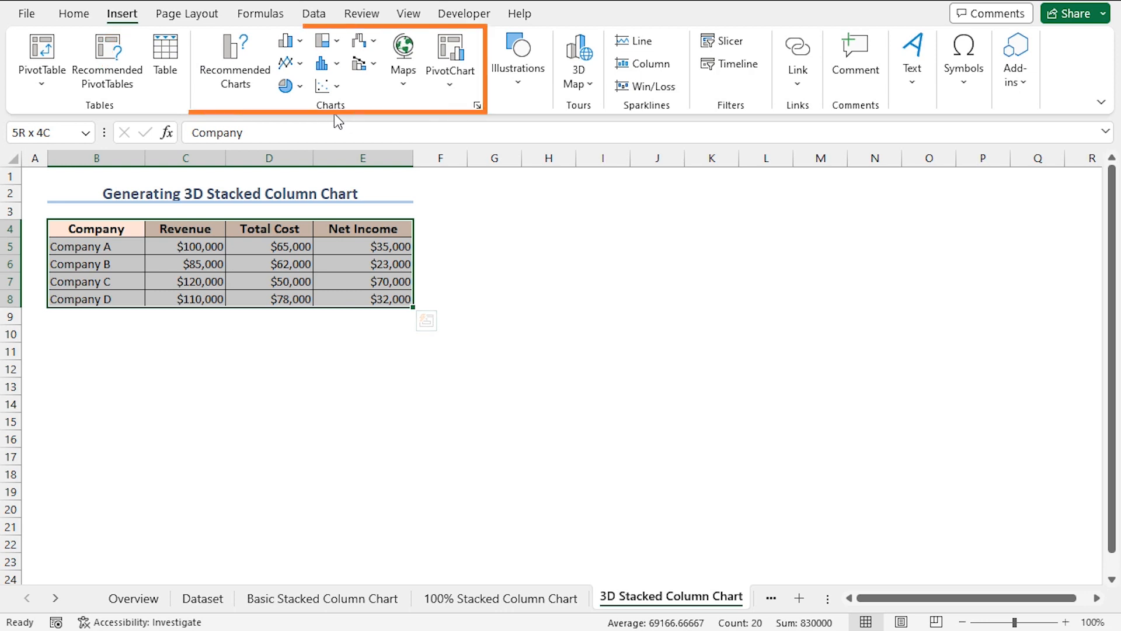
{"action": "left_click", "coordinate": [299, 47]}
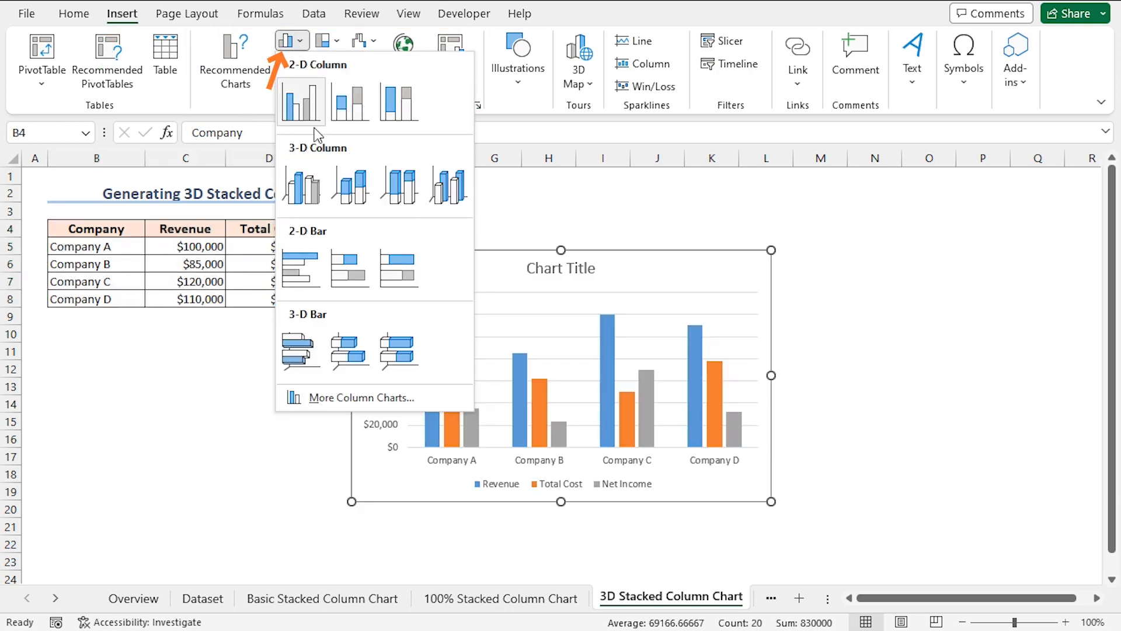
{"action": "left_click", "coordinate": [354, 192]}
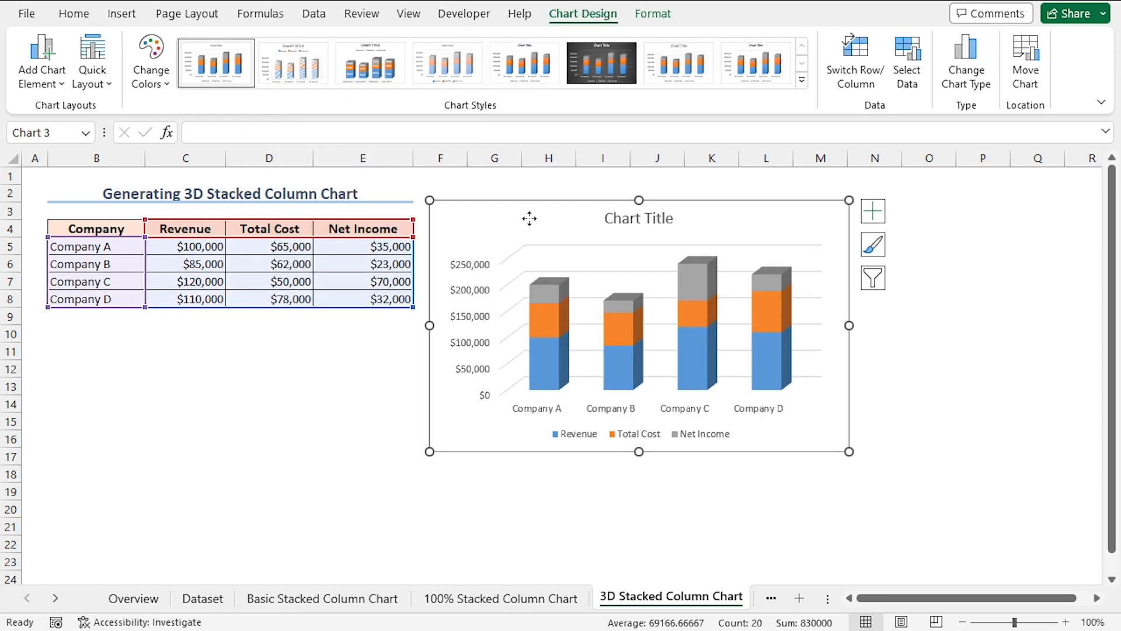
Apply Style 5 and the fourth Colorful palette, starting with green, blue and gold, to the 3D stacked column chart
{"action": "left_click", "coordinate": [873, 245]}
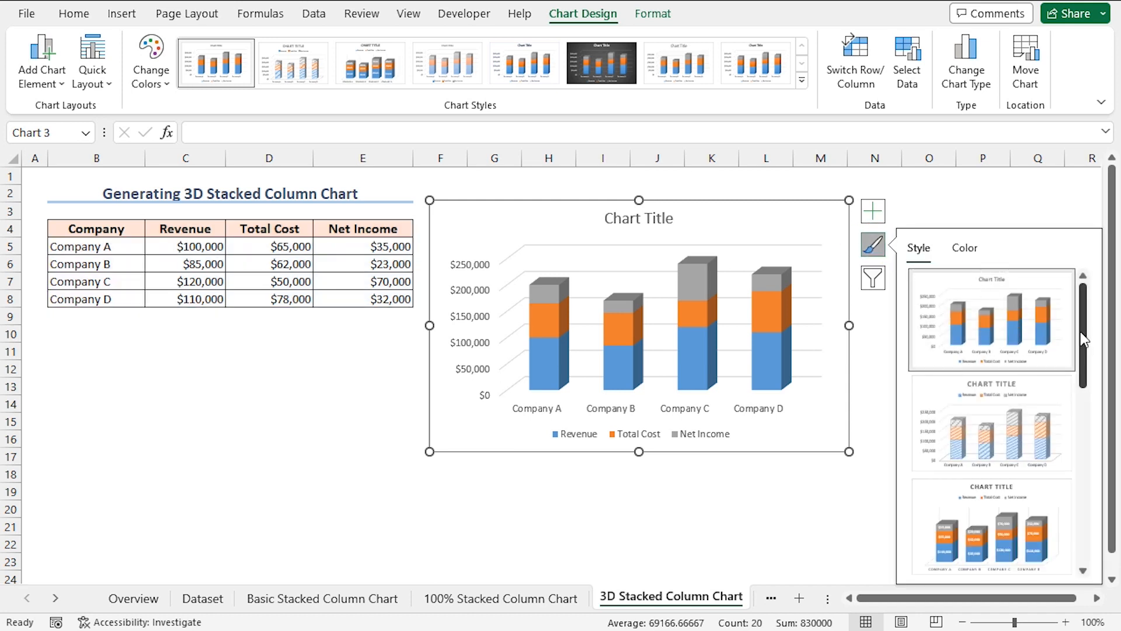
{"action": "left_click_drag", "start_coordinate": [1085, 340], "coordinate": [1088, 465]}
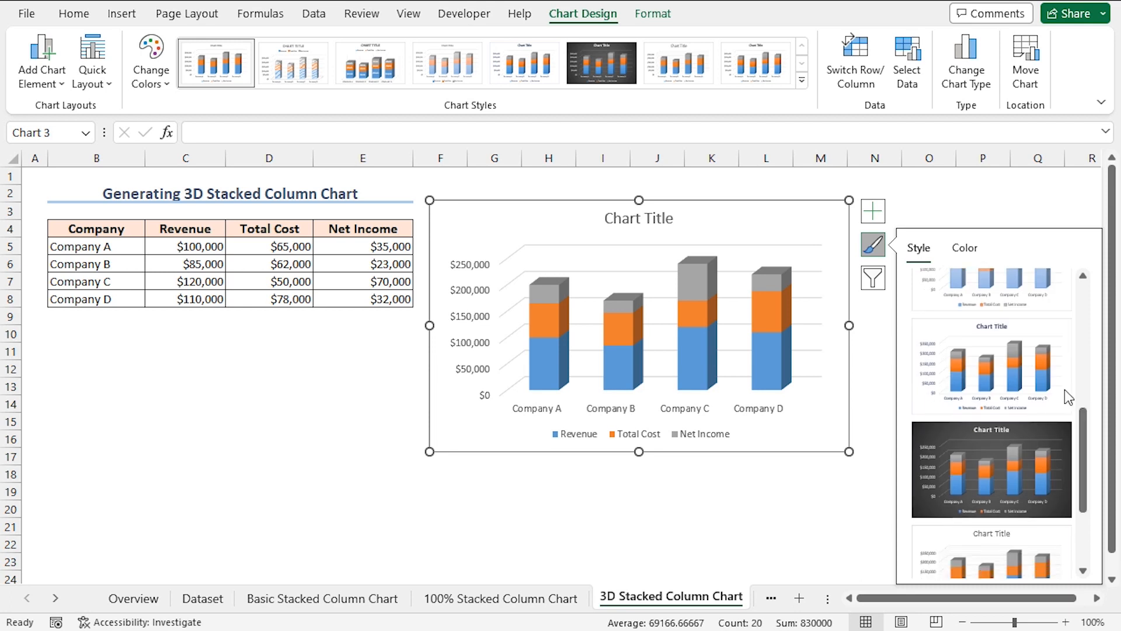
{"action": "left_click", "coordinate": [997, 350]}
{"action": "left_click", "coordinate": [970, 247]}
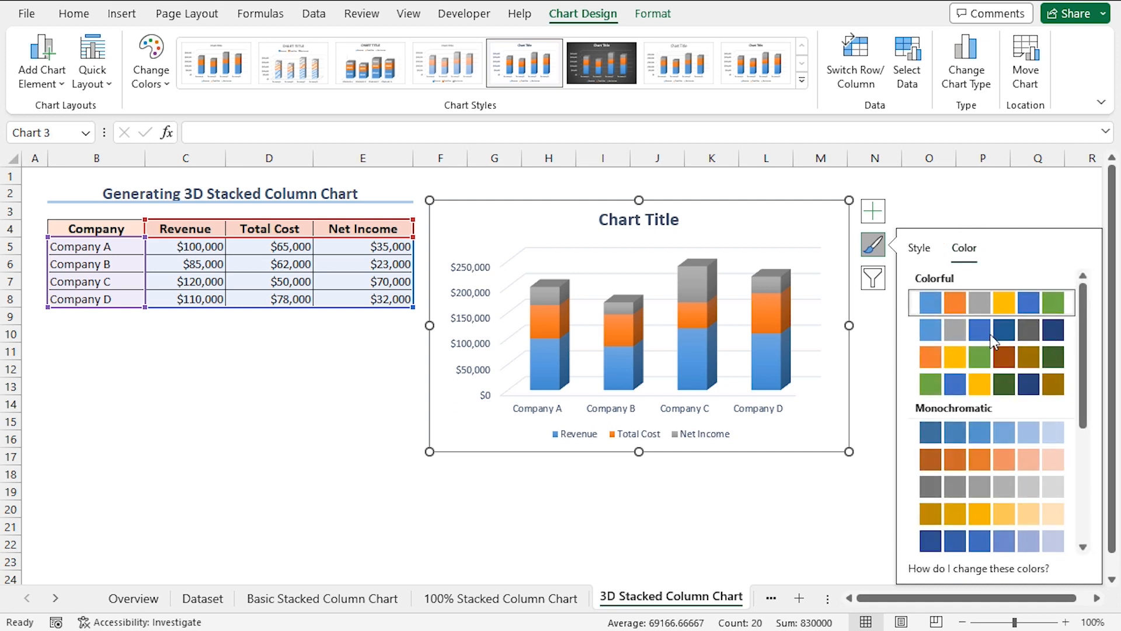
{"action": "left_click", "coordinate": [1005, 387]}
Replace the 3D stacked column chart's title with "Revenue vs. Total Cost vs. Net Income"
{"action": "left_click", "coordinate": [648, 240]}
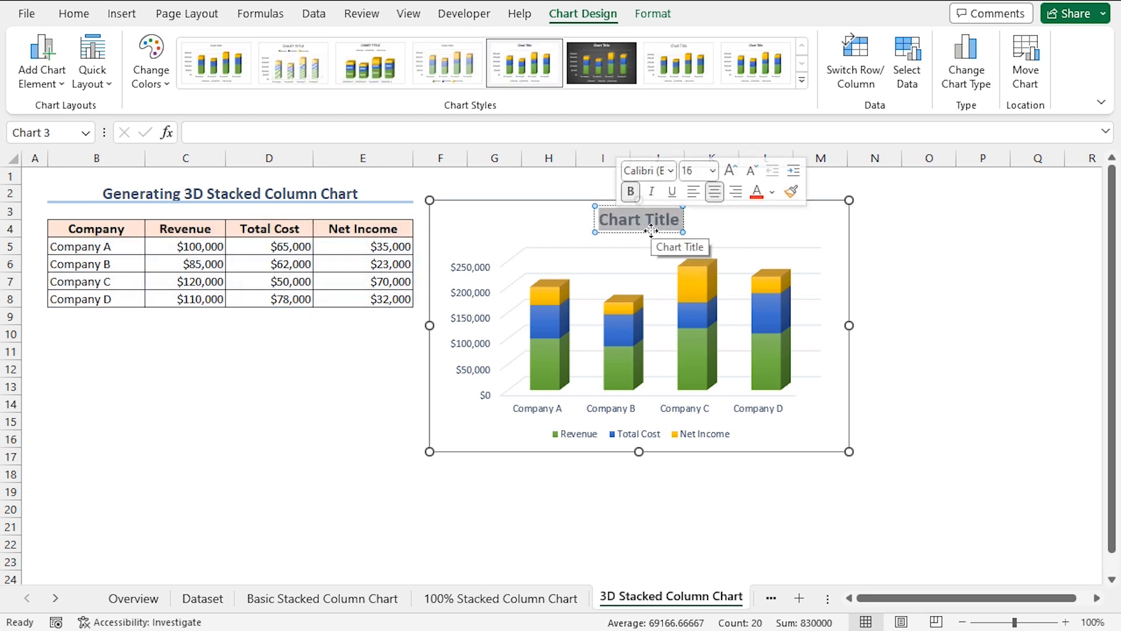
{"action": "type", "text": "Revenue vs. Total Cost vs. Net Income"}
{"action": "left_click", "coordinate": [569, 301]}
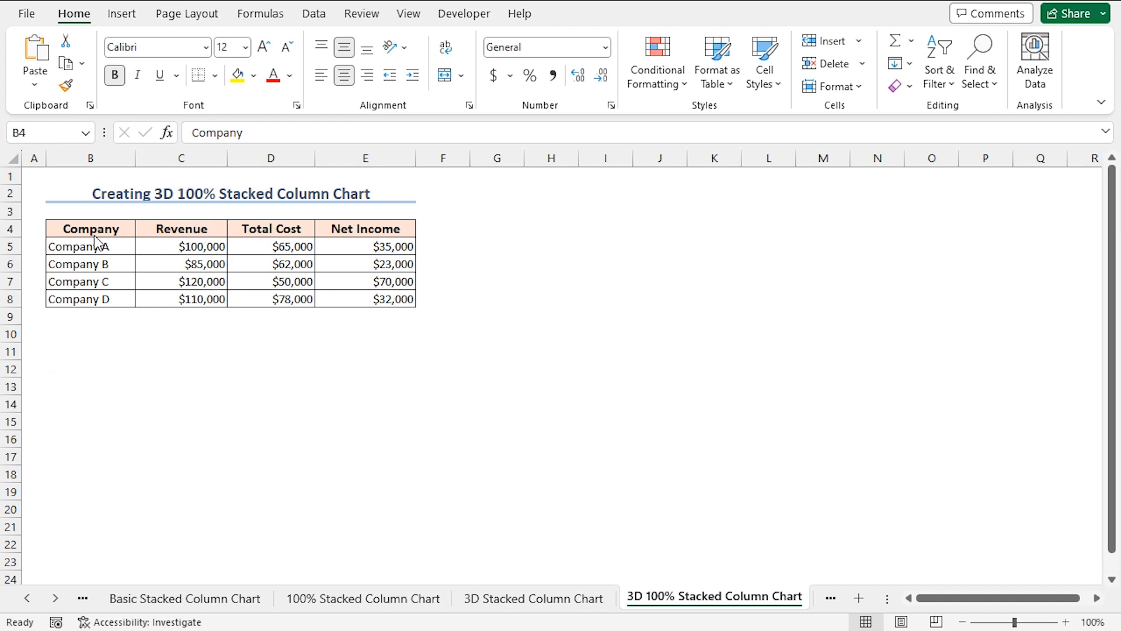
Insert a 3-D 100% Stacked Column chart from B4:E8 on the 3D 100% Stacked Column Chart sheet and place it beside the table
{"action": "left_click", "coordinate": [374, 295], "text": "shift"}
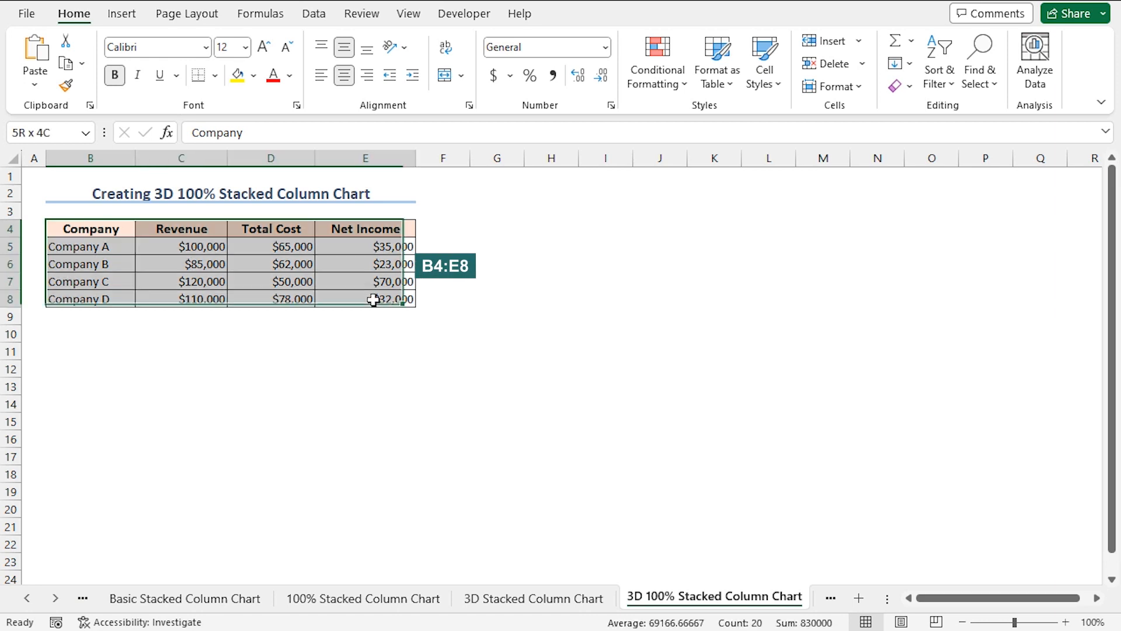
{"action": "left_click", "coordinate": [123, 14]}
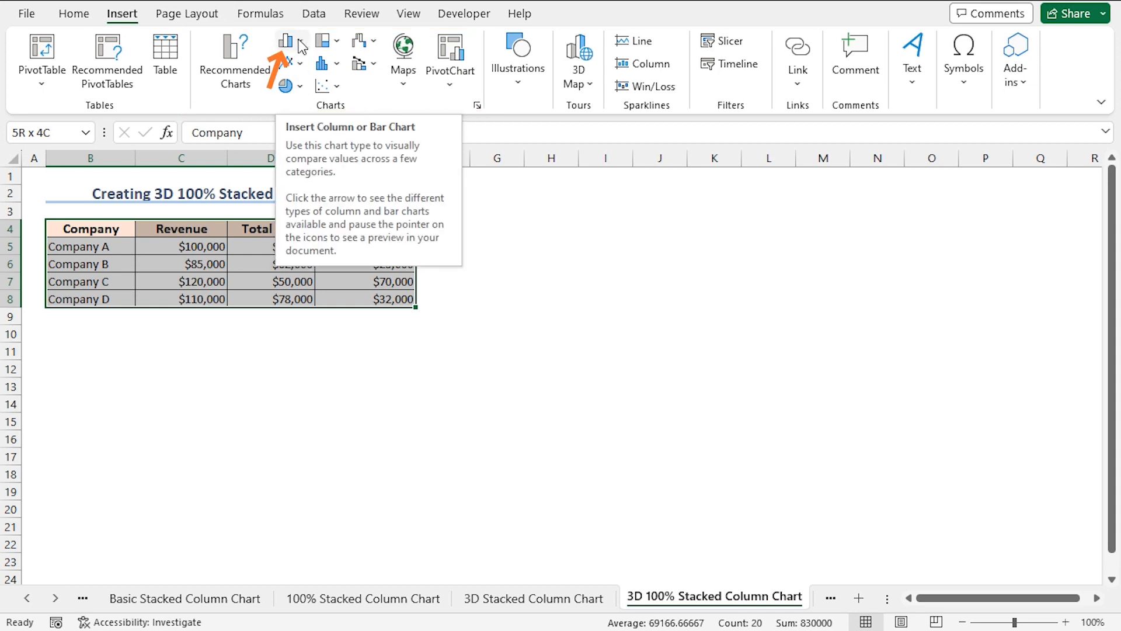
{"action": "left_click", "coordinate": [300, 43]}
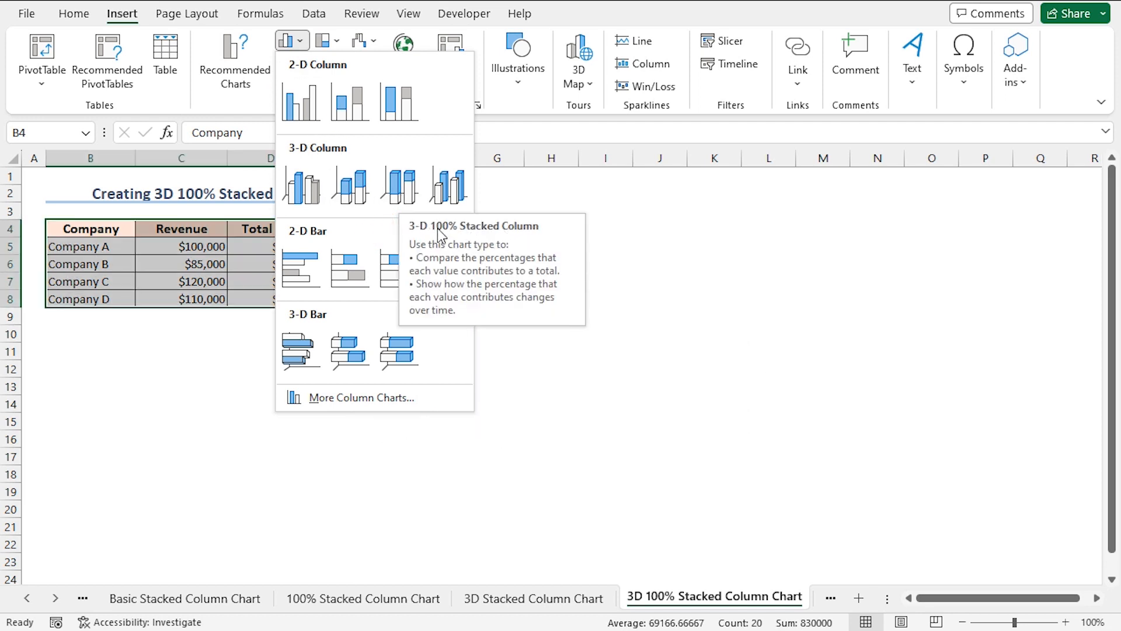
{"action": "left_click", "coordinate": [448, 187]}
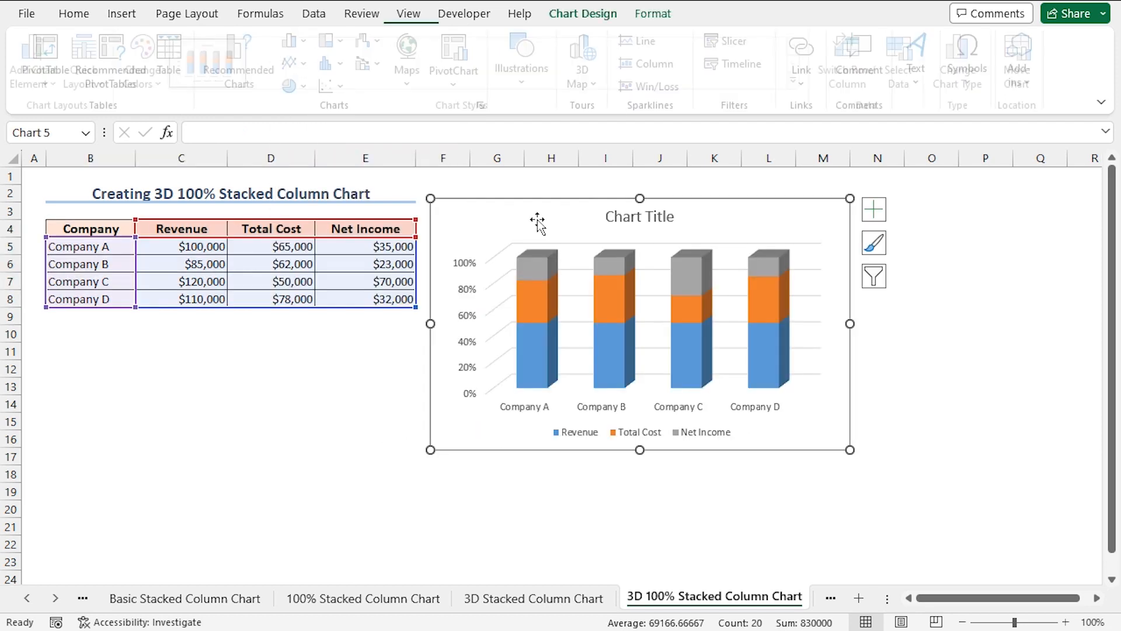
Apply the dark-background Style 6 and the first Monochromatic palette, in blue shades, to the 3D 100% stacked column chart
{"action": "left_click", "coordinate": [874, 246]}
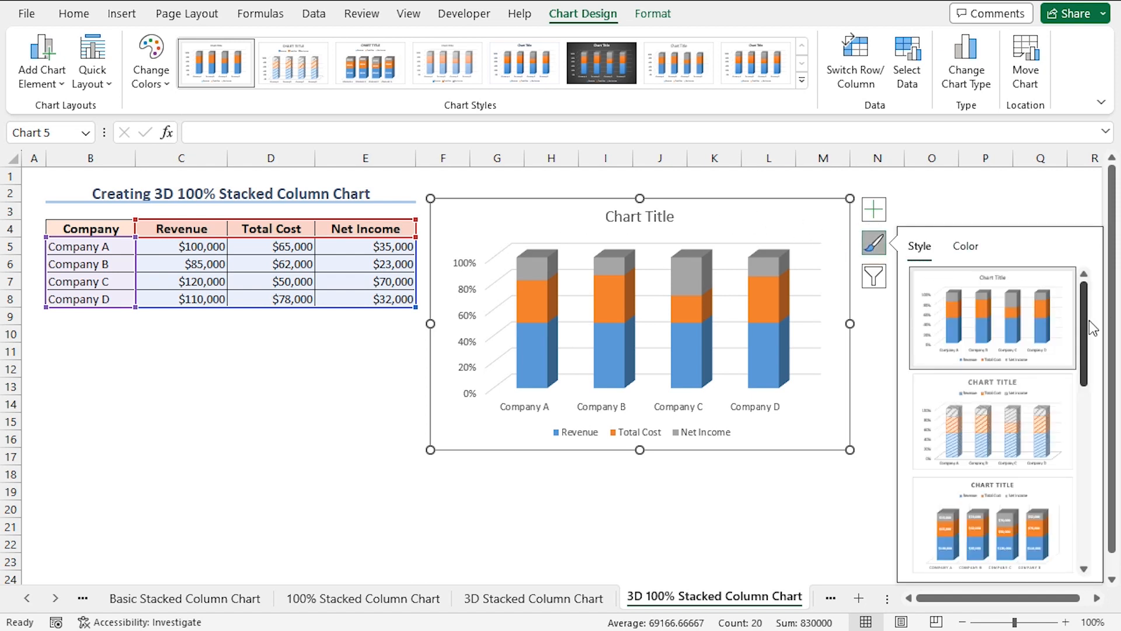
{"action": "left_click_drag", "start_coordinate": [1088, 325], "coordinate": [1094, 463]}
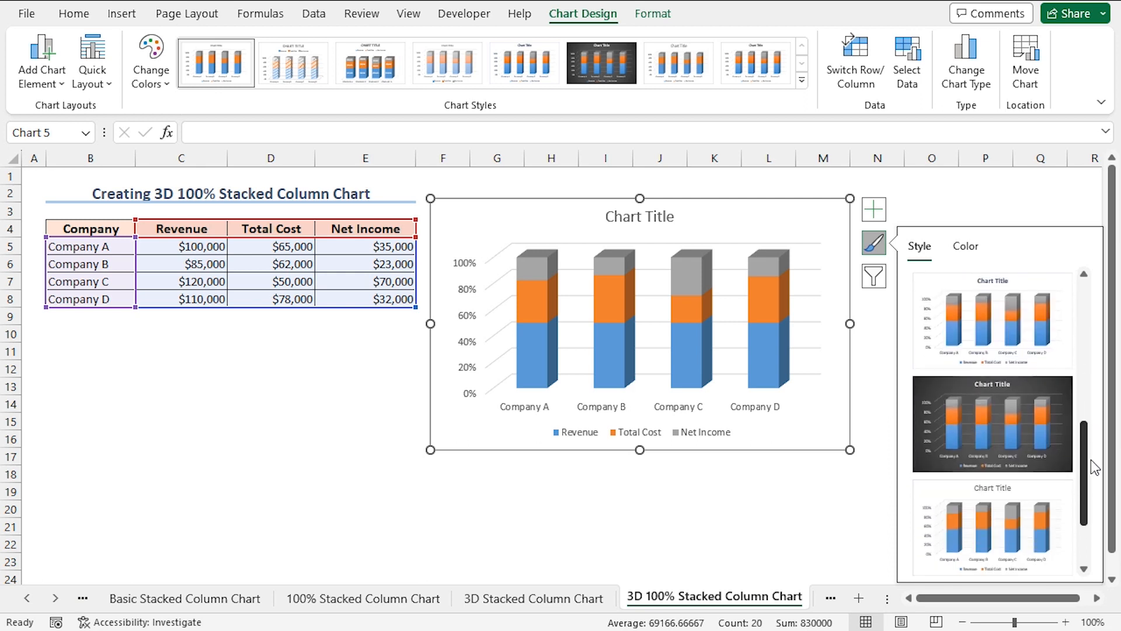
{"action": "left_click", "coordinate": [983, 415]}
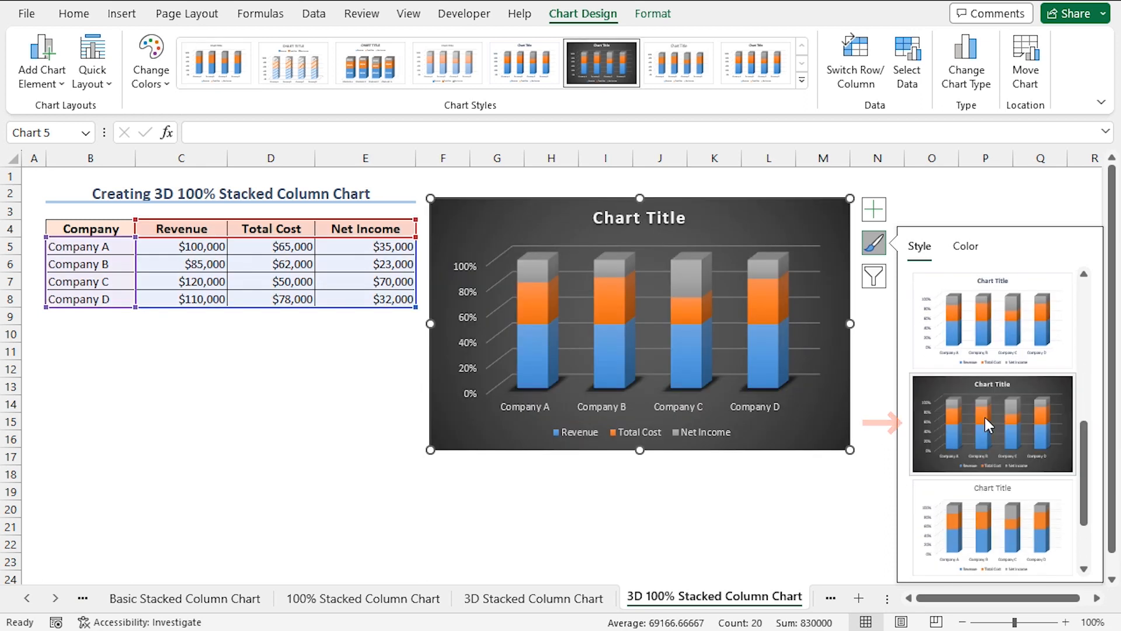
{"action": "left_click", "coordinate": [966, 247]}
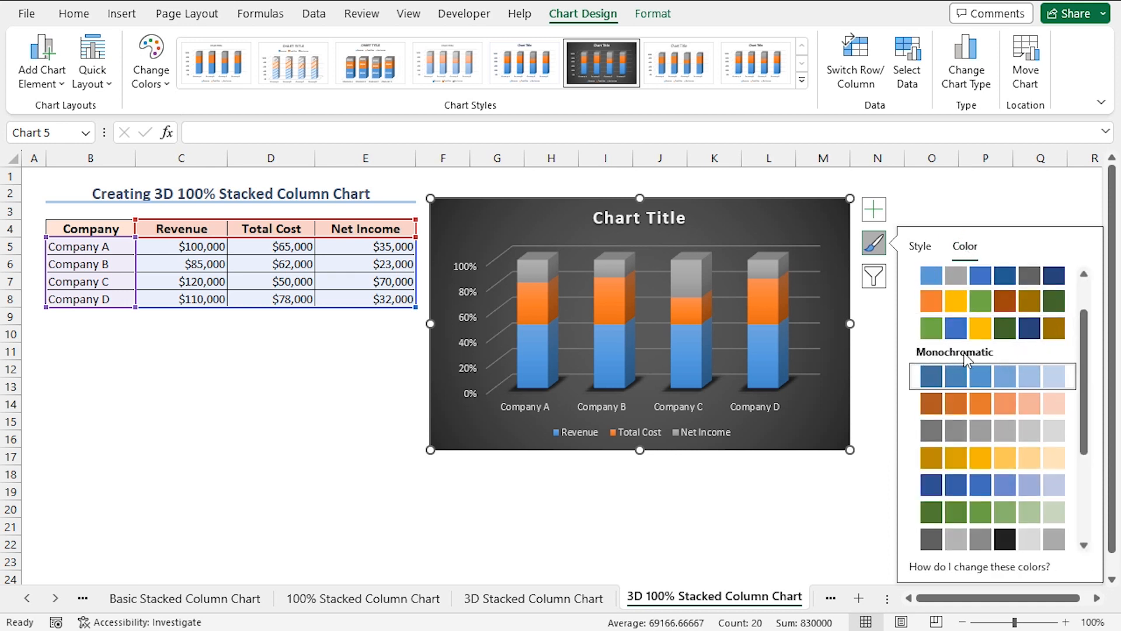
{"action": "left_click", "coordinate": [958, 377]}
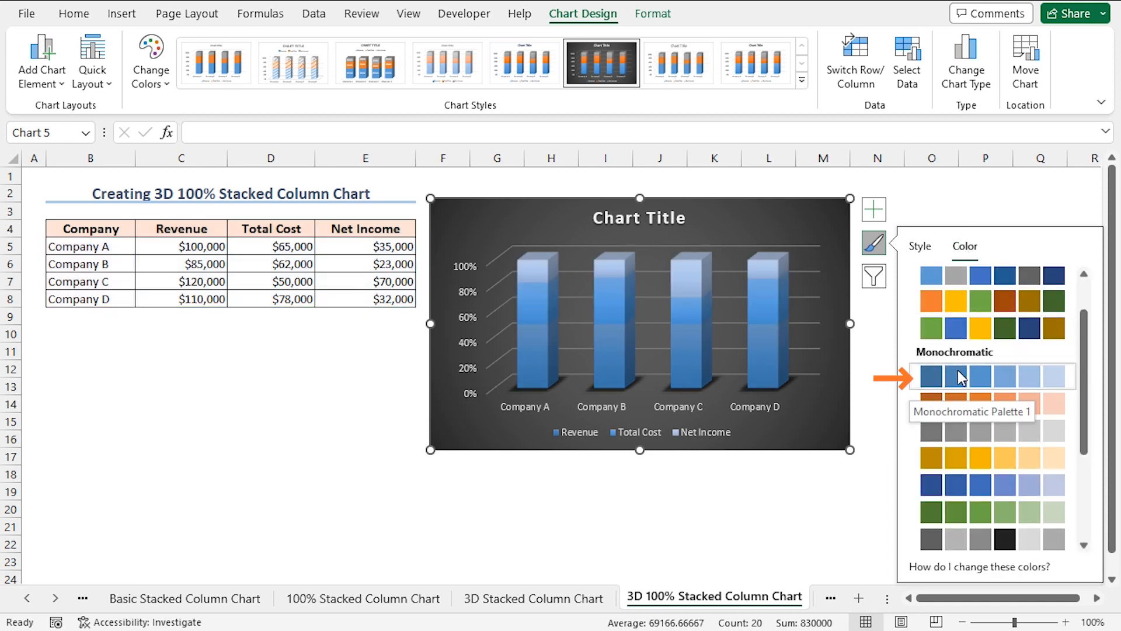
Title the 3D 100% stacked column chart "Revenue vs. Total Cost vs. Net Income" and enlarge the chart from its lower corner
{"action": "left_click", "coordinate": [676, 221]}
{"action": "left_click_drag", "start_coordinate": [684, 220], "coordinate": [616, 219]}
{"action": "type", "text": "Revenue vs. Total Cost vs. Net Income"}
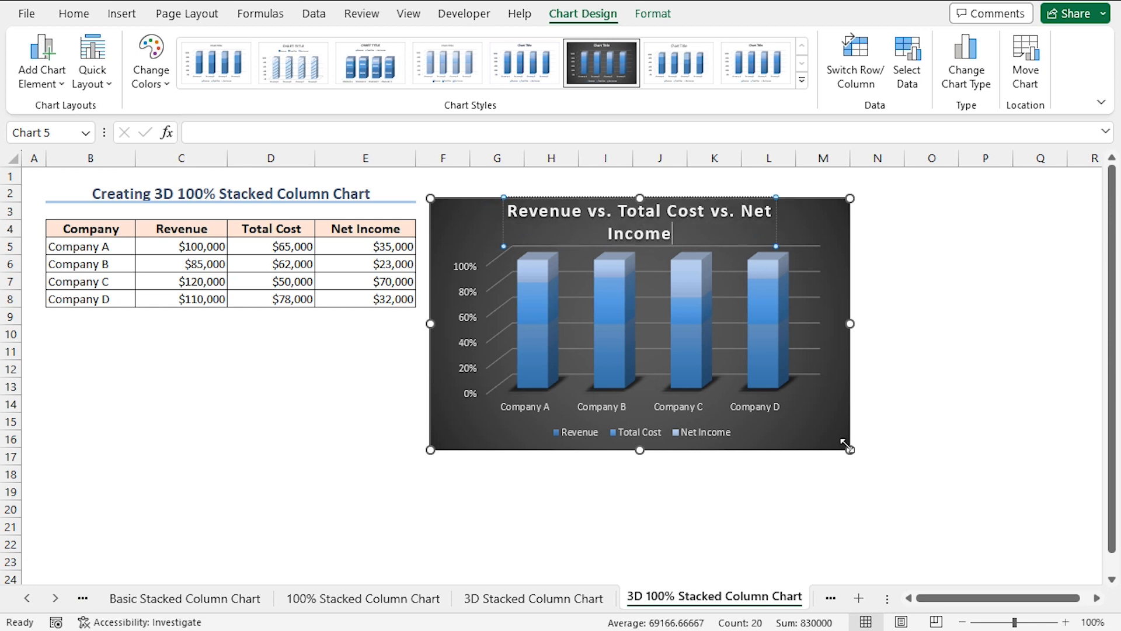
{"action": "left_click_drag", "start_coordinate": [850, 448], "coordinate": [925, 504]}
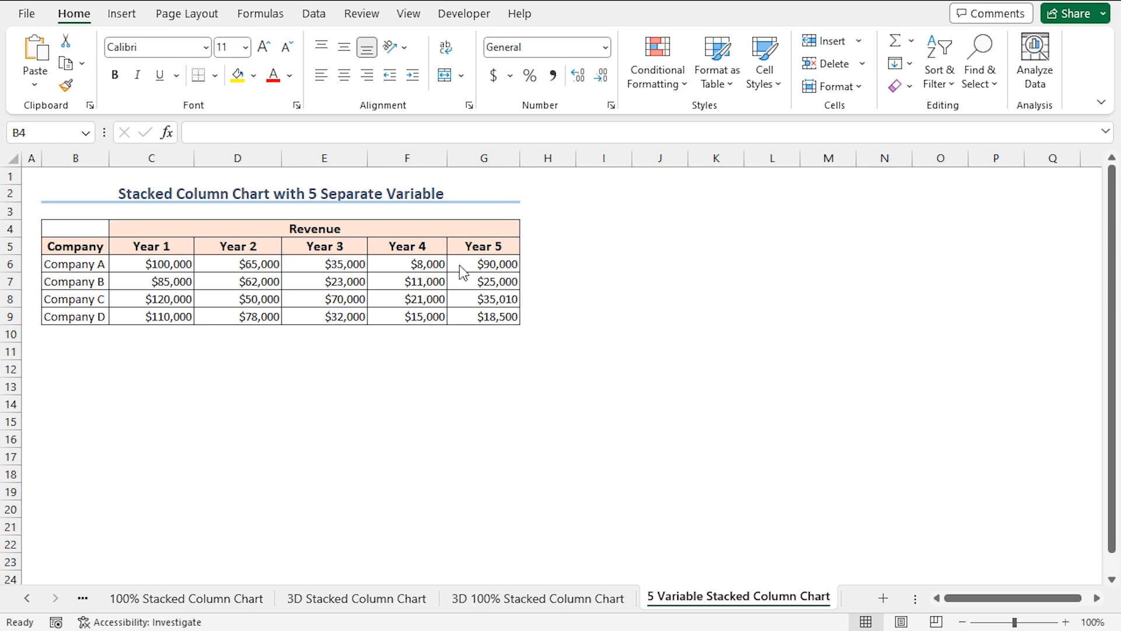
Insert a 2-D Stacked Column chart from B5:G9 on the 5 Variable Stacked Column Chart sheet and place it beside the data table
{"action": "left_click", "coordinate": [73, 251]}
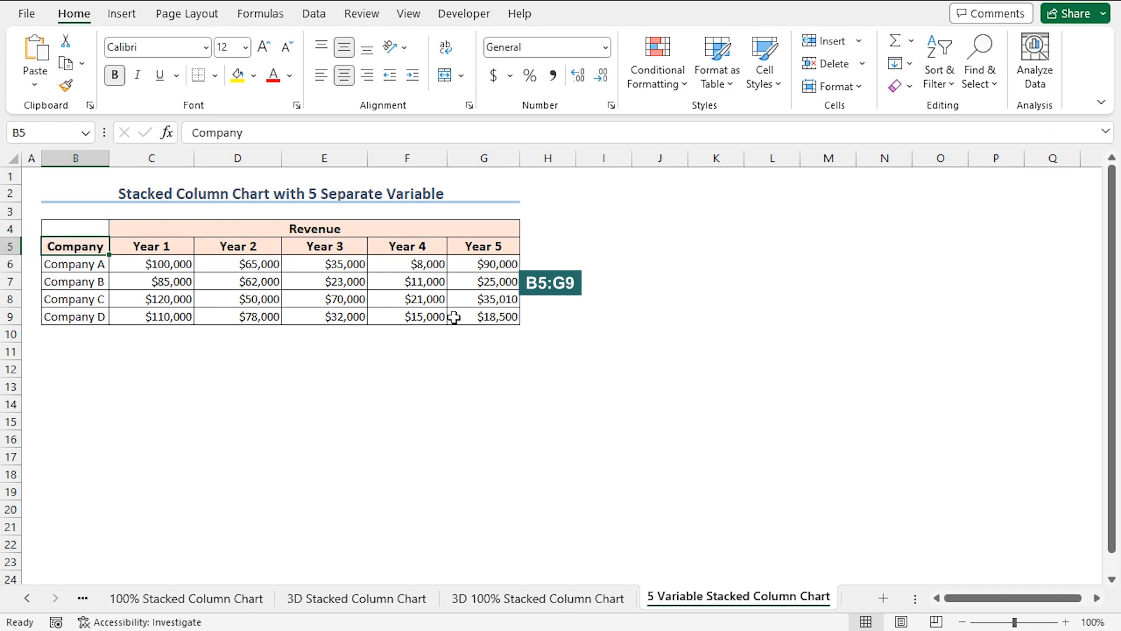
{"action": "left_click", "coordinate": [485, 318], "text": "shift"}
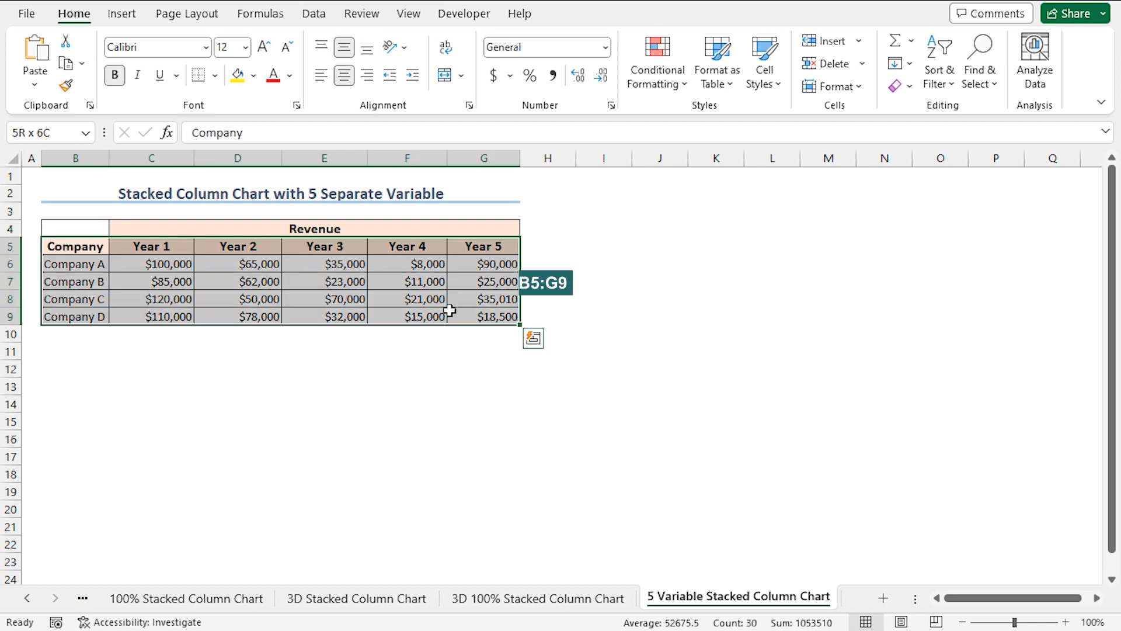
{"action": "left_click", "coordinate": [121, 14]}
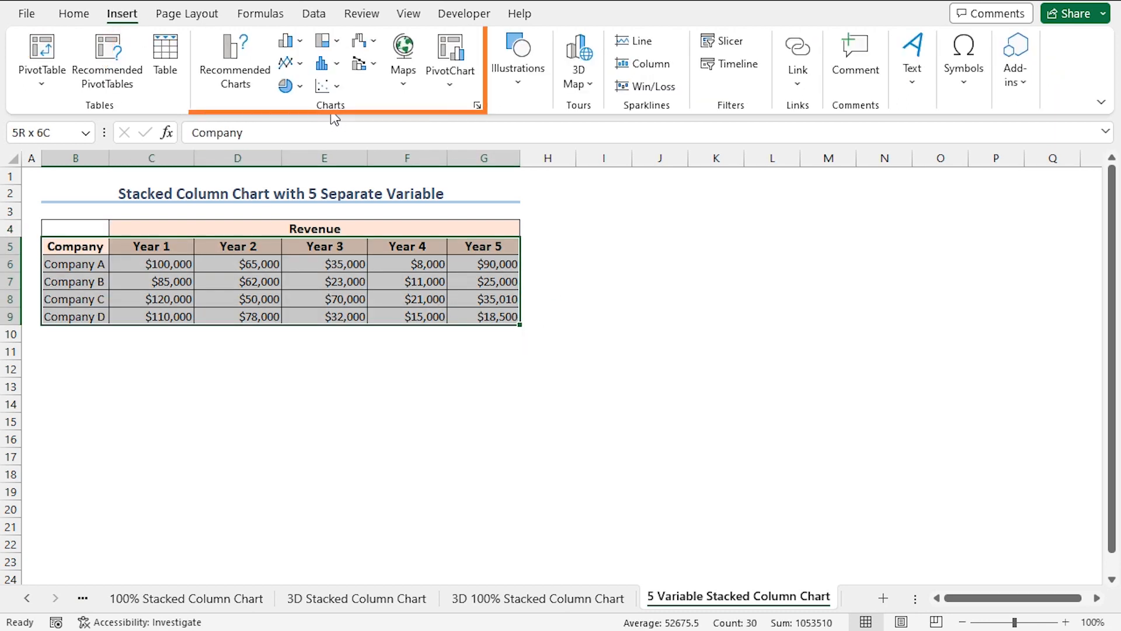
{"action": "left_click", "coordinate": [300, 47]}
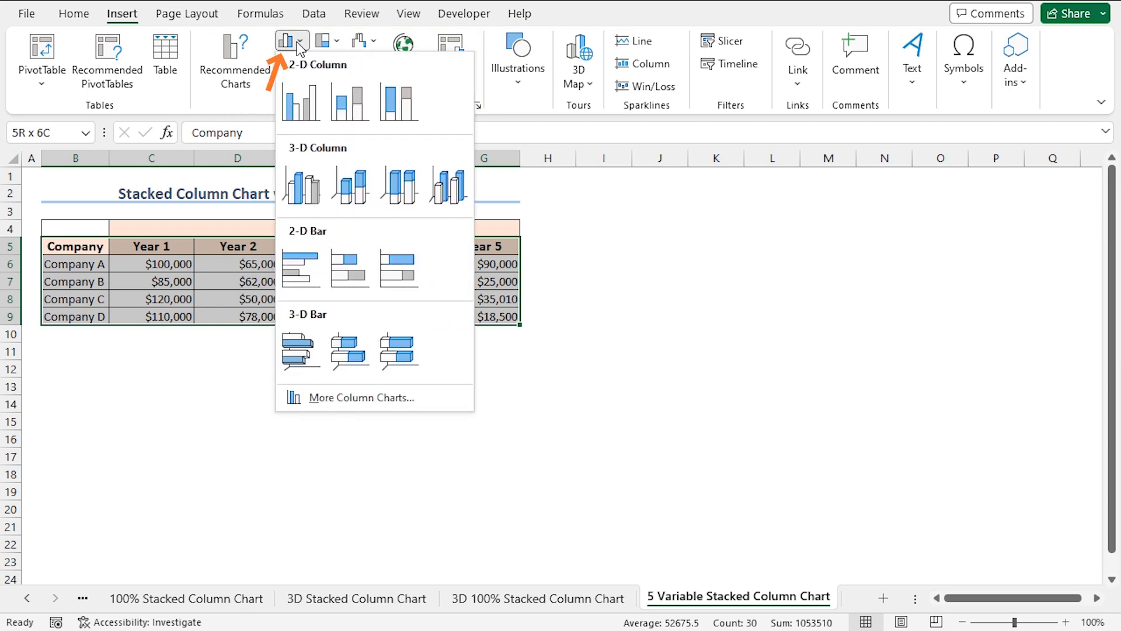
{"action": "left_click", "coordinate": [348, 111]}
{"action": "left_click_drag", "start_coordinate": [454, 272], "coordinate": [633, 230]}
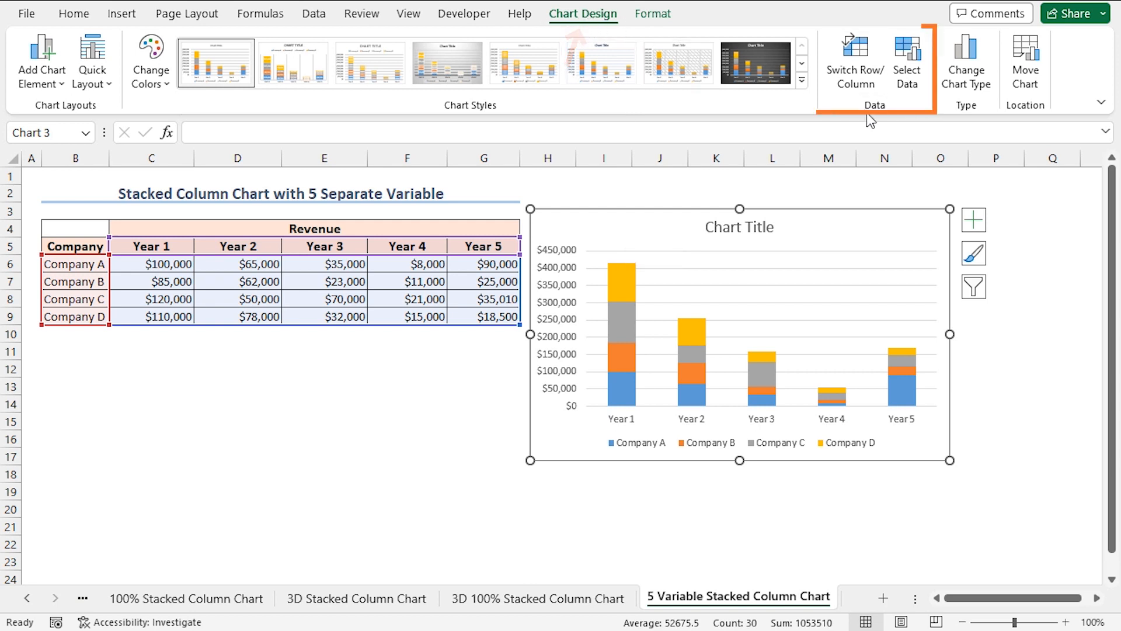
Switch the five-variable chart's rows and columns so the companies form the horizontal axis, and title the chart "Yearly Revenue"
{"action": "left_click", "coordinate": [857, 83]}
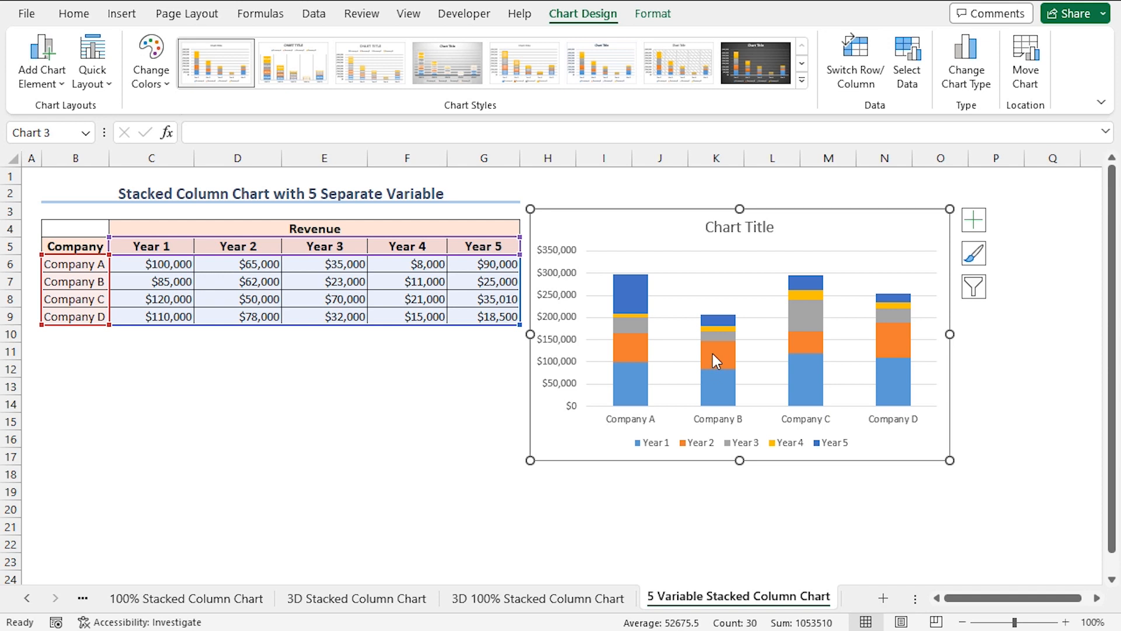
{"action": "left_click", "coordinate": [754, 227]}
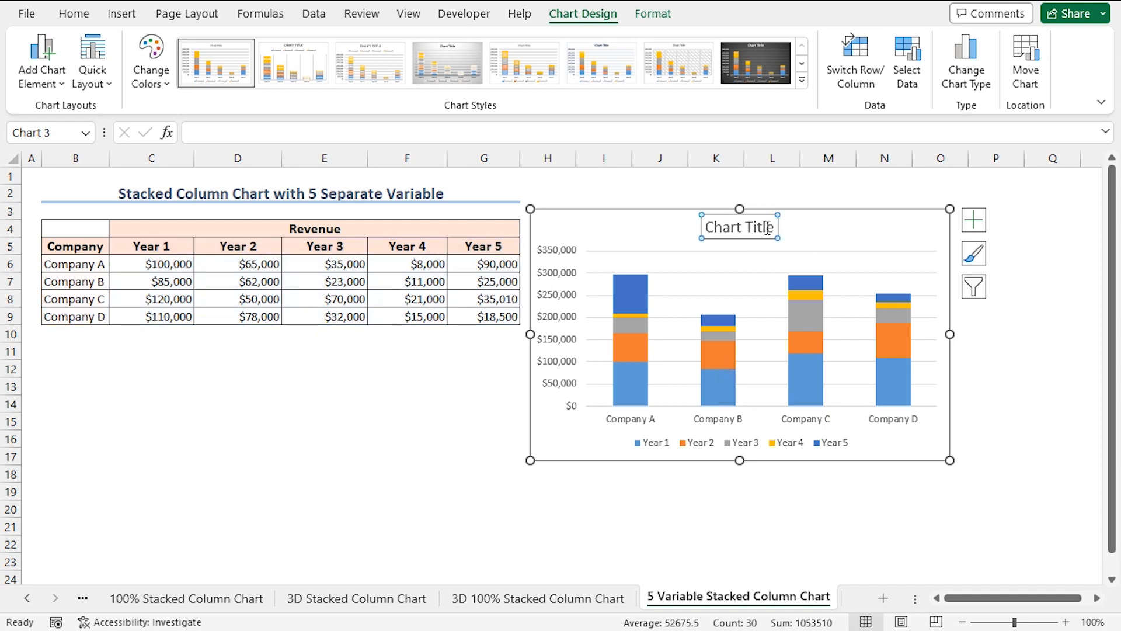
{"action": "left_click_drag", "start_coordinate": [773, 228], "coordinate": [726, 228]}
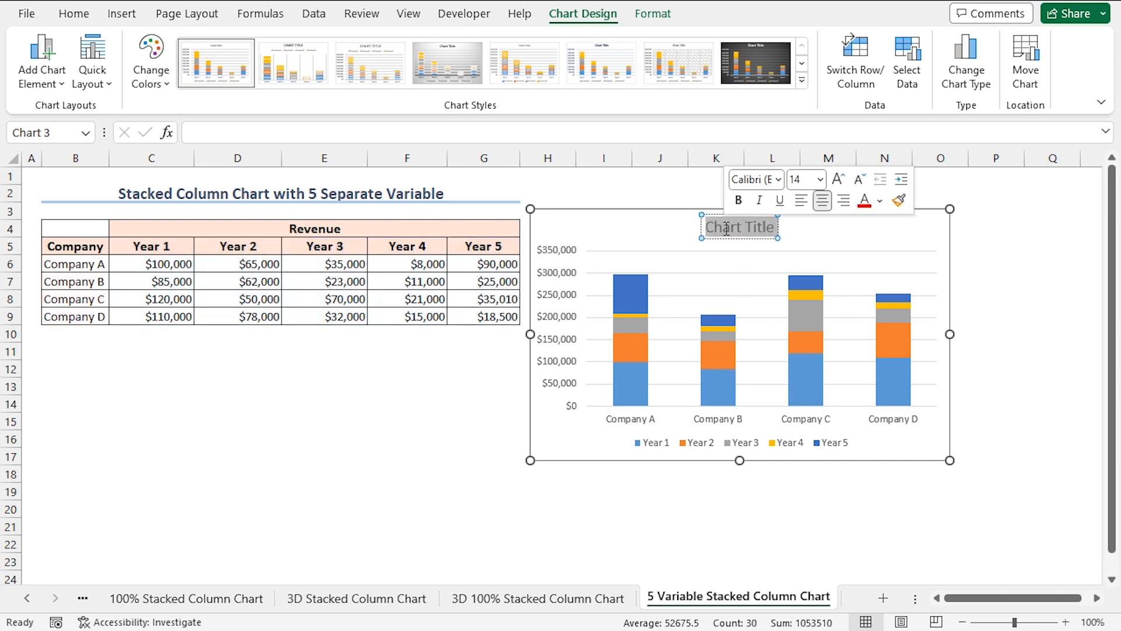
{"action": "type", "text": "Yearly"}
{"action": "type", "text": " Revebn"}
{"action": "type", "text": "e"}
{"action": "left_click", "coordinate": [758, 244]}
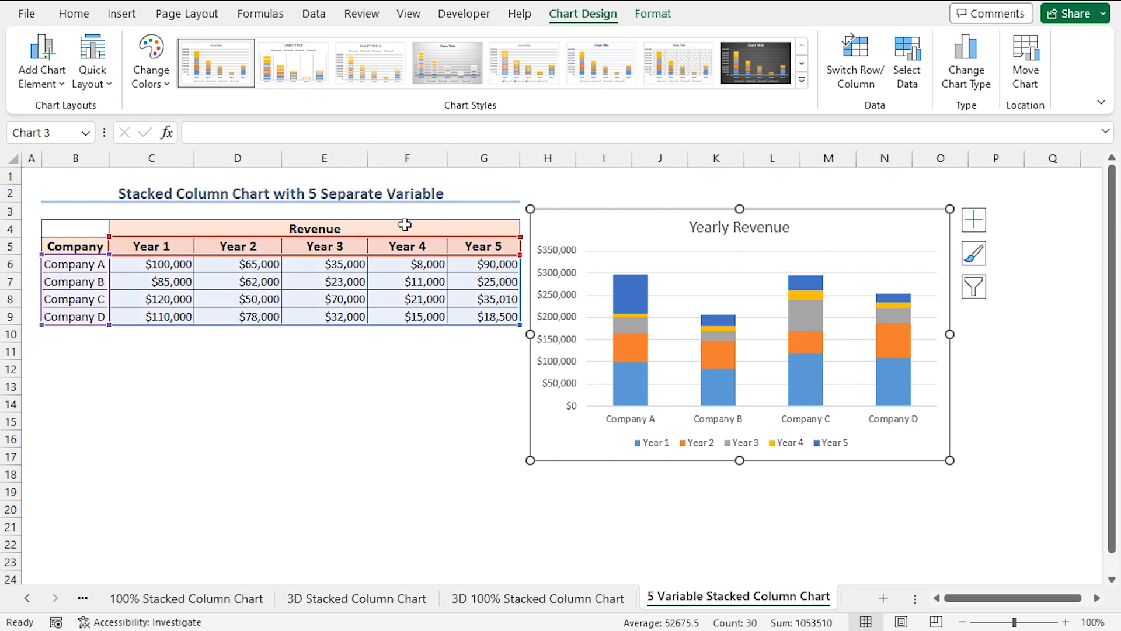